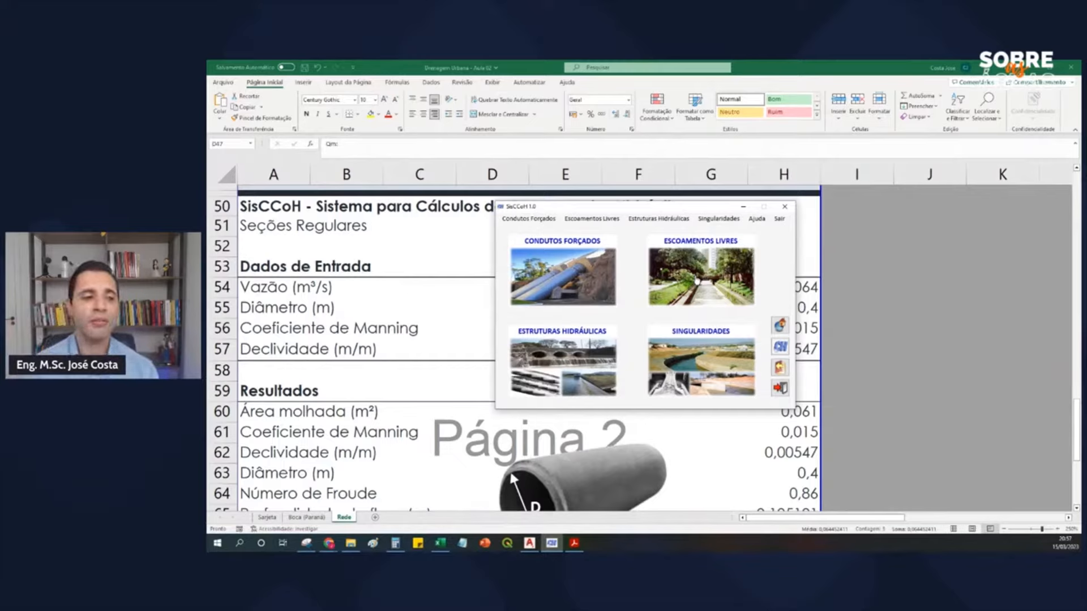
Start a uniform free-flow calculation for regular sections, using a Circular section with Profundidade as the variable to calculate.
left_click(697, 281)
left_click_drag(644, 184, 652, 194)
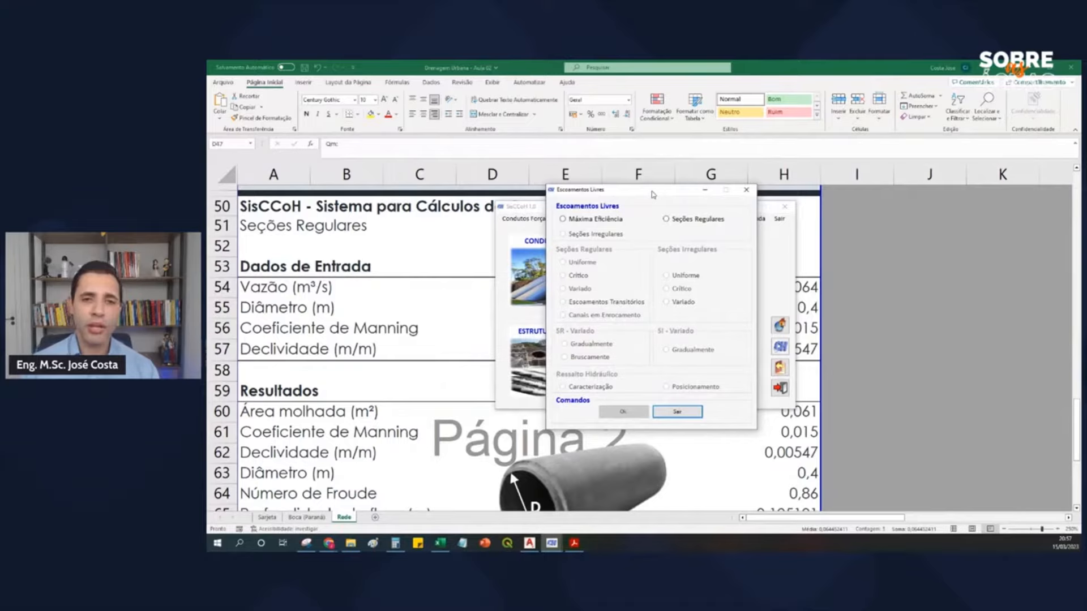
left_click(668, 218)
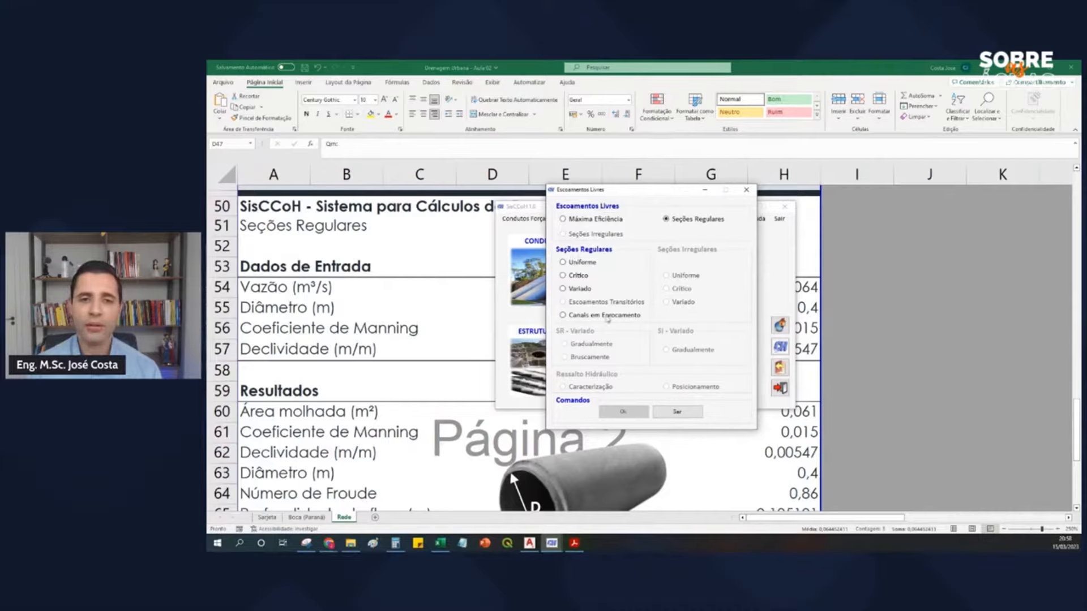
left_click(563, 263)
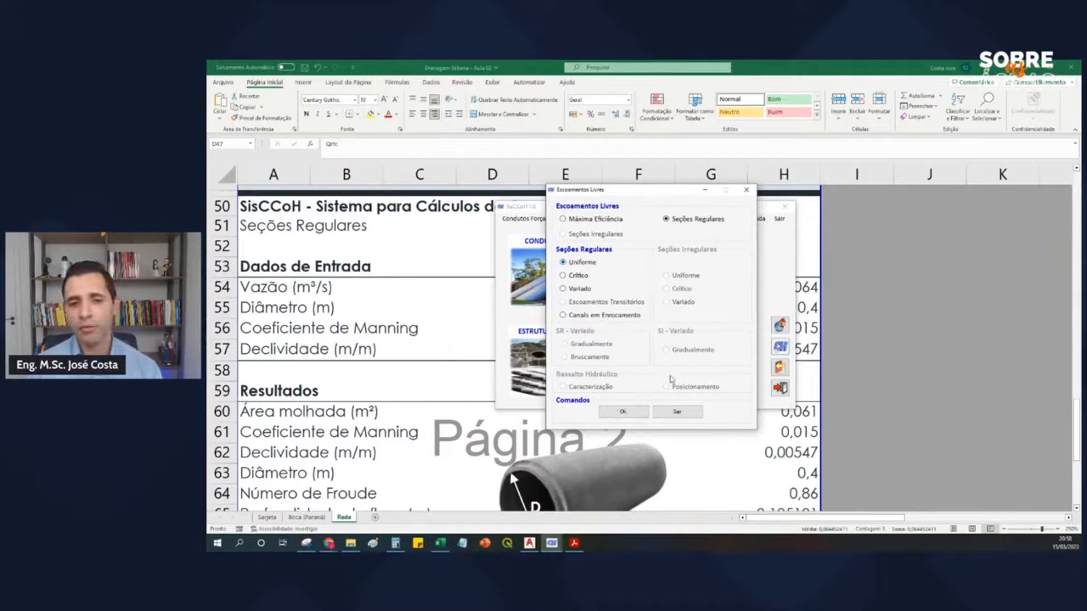
left_click(633, 416)
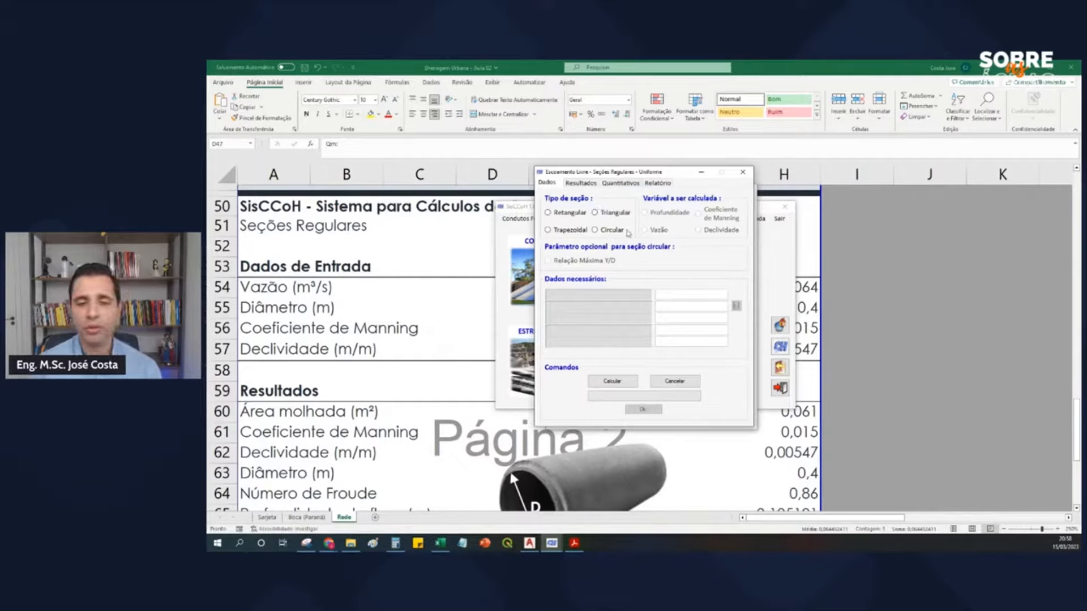
left_click(595, 230)
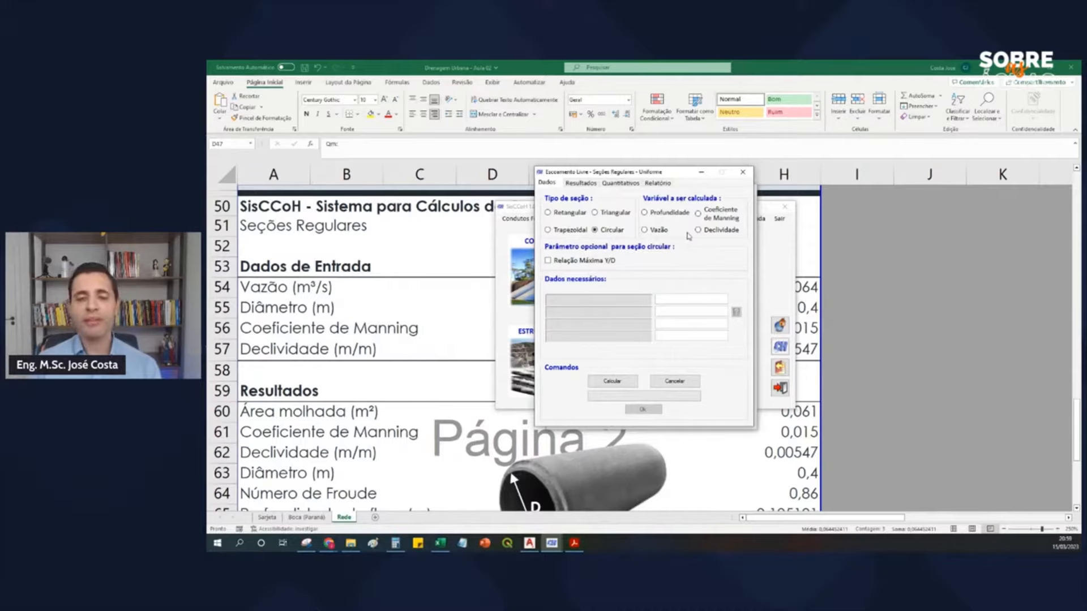
left_click(644, 213)
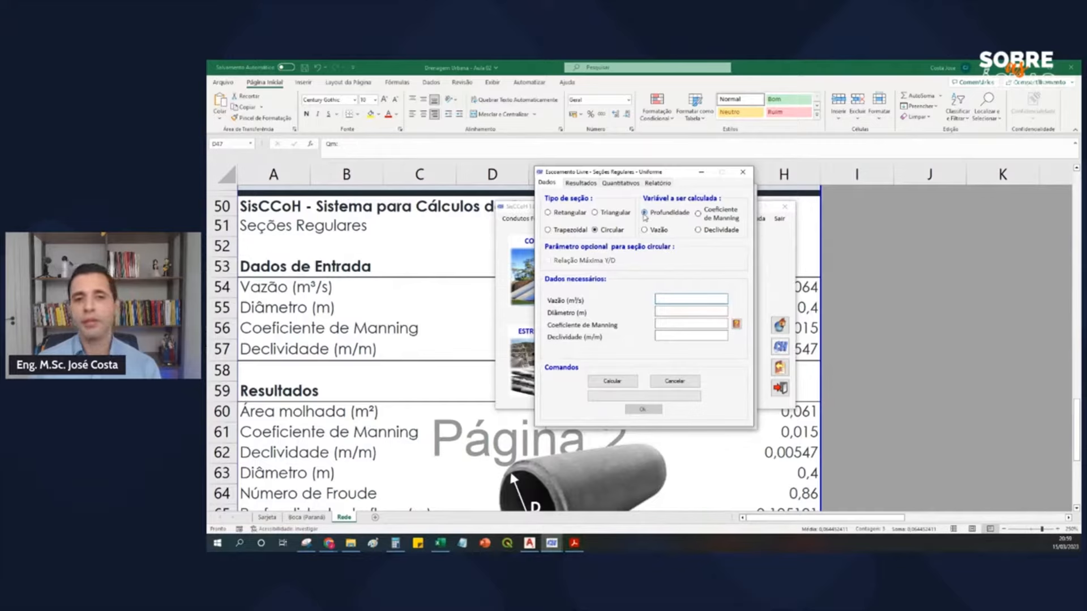
Enter the increased flow Qm from the spreadsheet, 0,064 m³/s, as Vazão and set the diameter to 0,40 m.
scroll(430, 323, "up", 6)
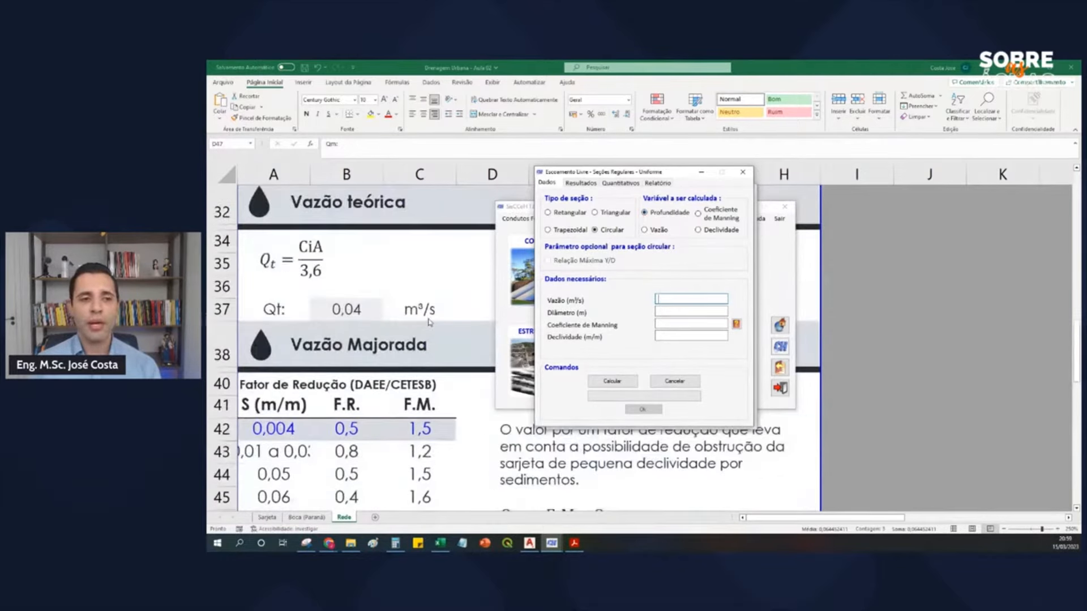
scroll(422, 396, "down", 2)
scroll(426, 385, "up", 1)
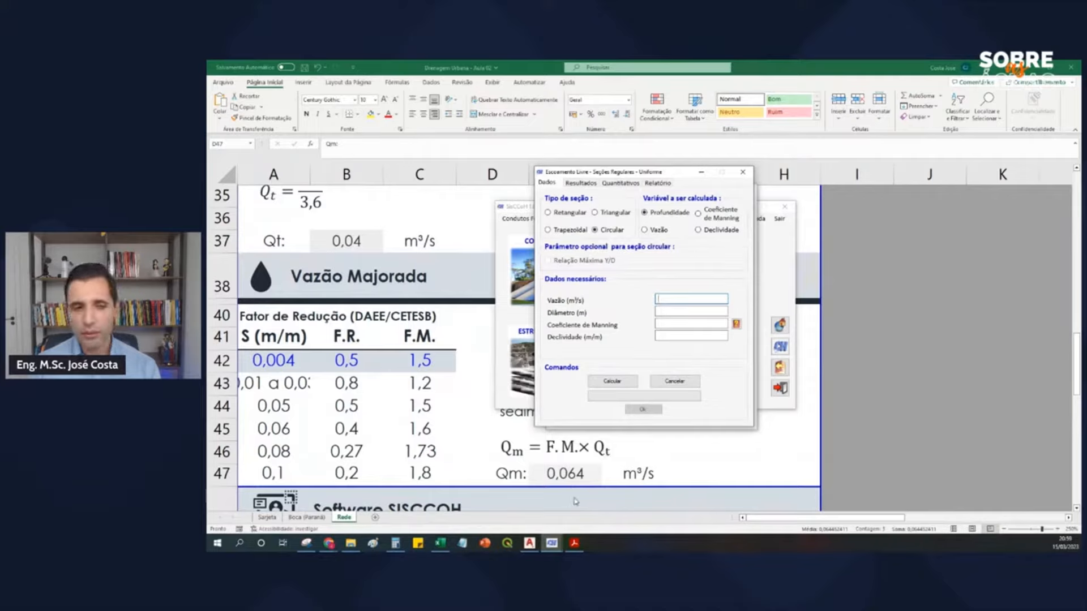
type("0,")
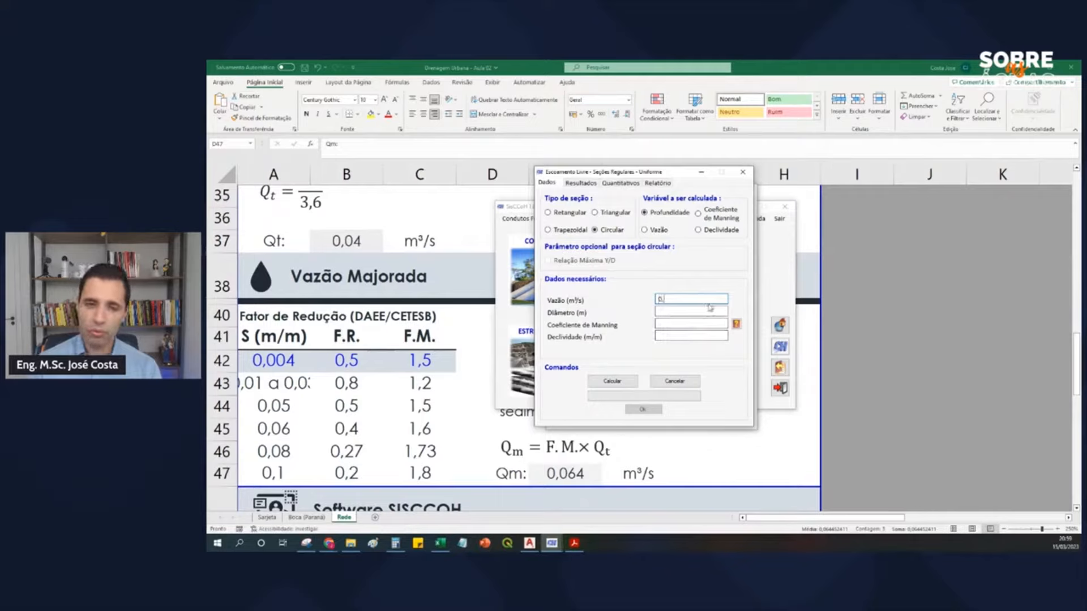
type("064")
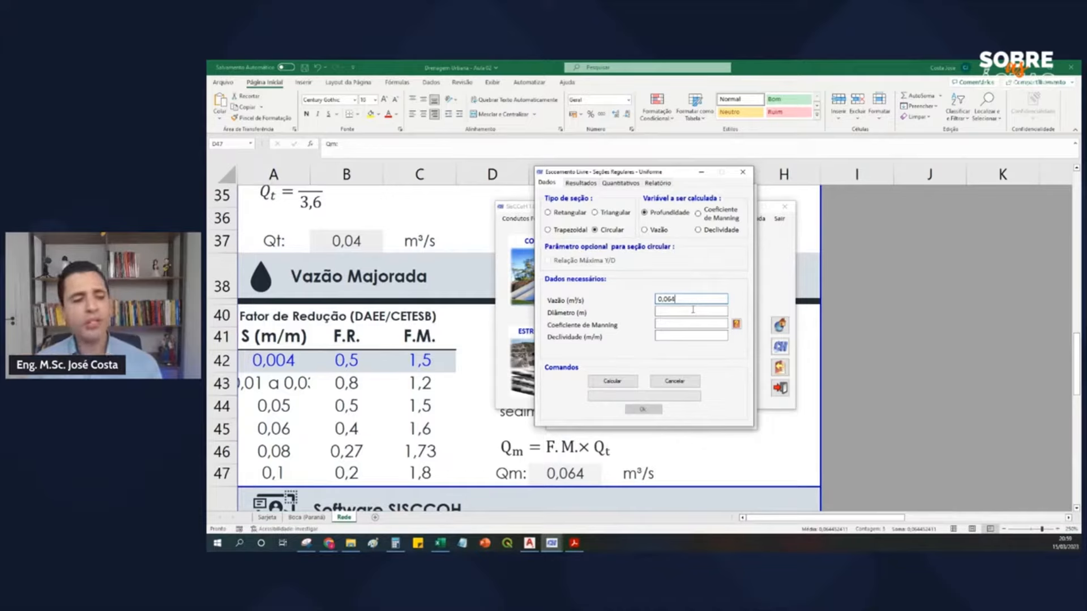
left_click(689, 310)
type("0,40")
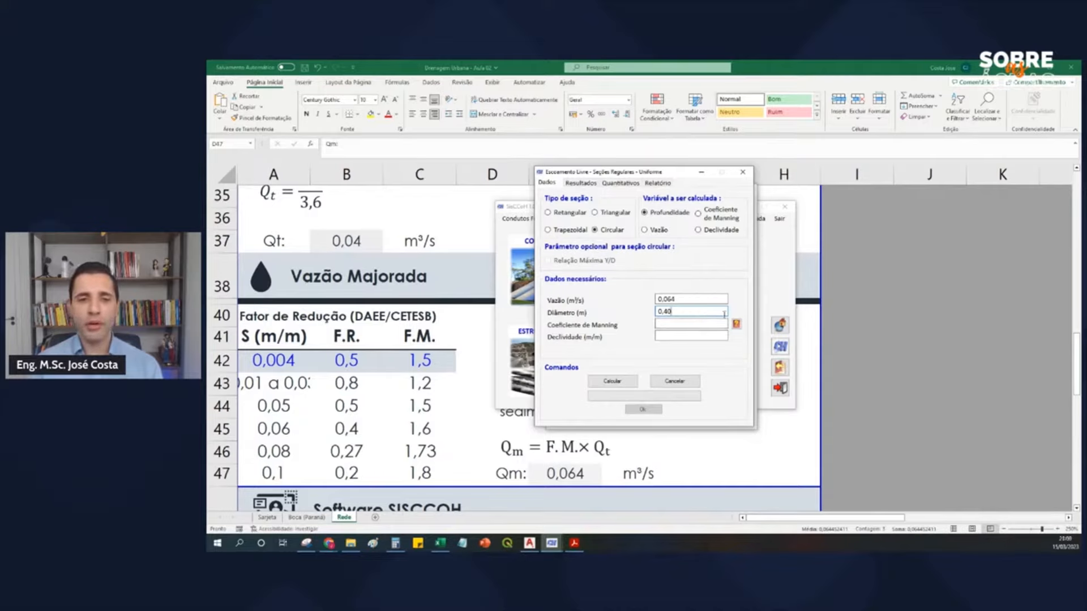
Open the Manning coefficient helper, view the natural channel types, and return the channel nature to Artificial.
scroll(451, 322, "up", 11)
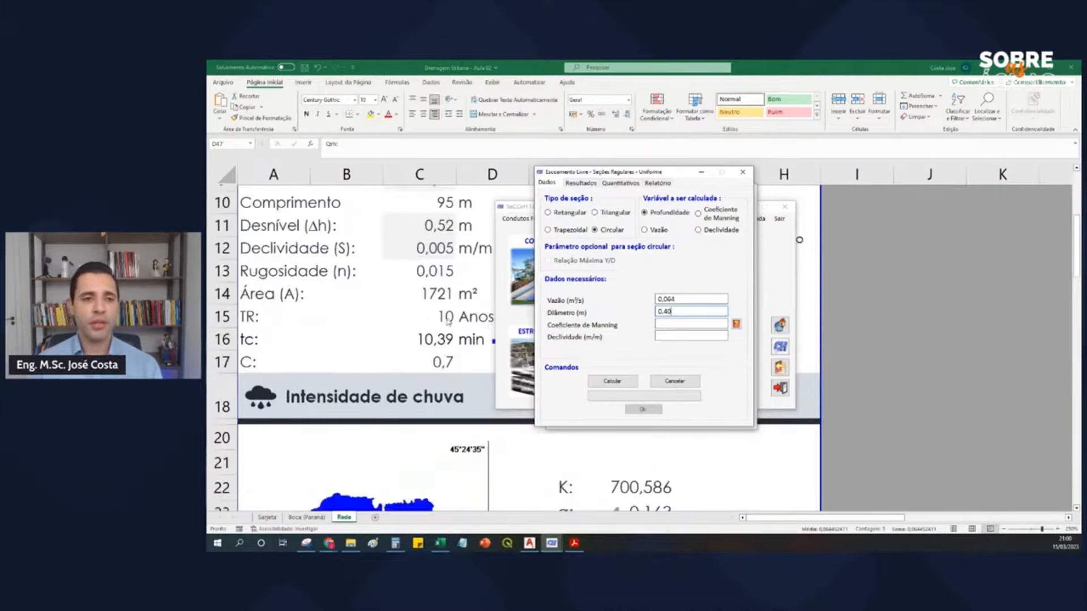
scroll(451, 322, "down", 3)
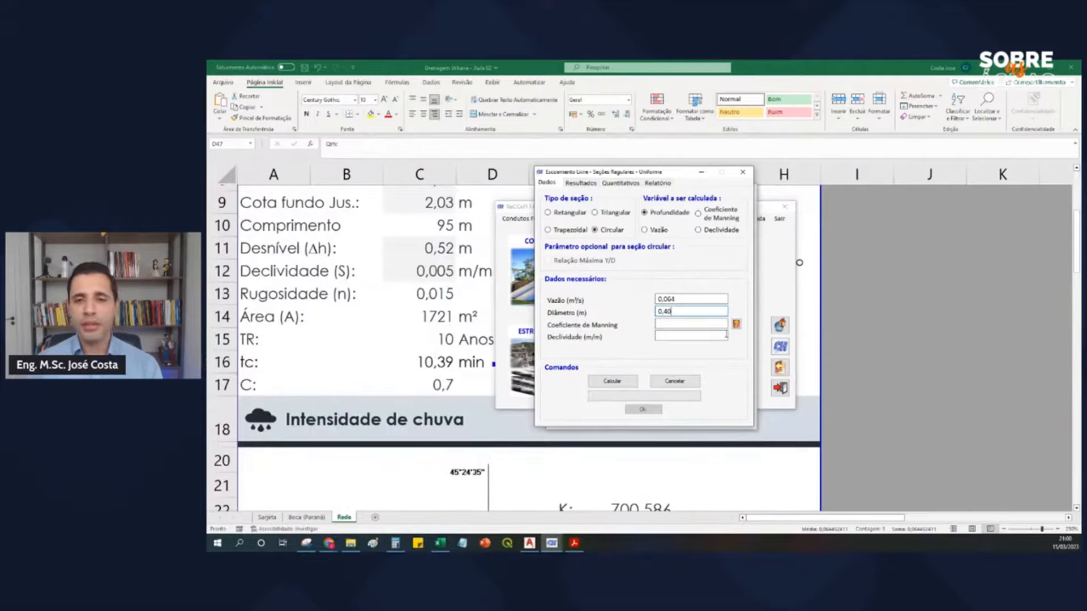
left_click(736, 326)
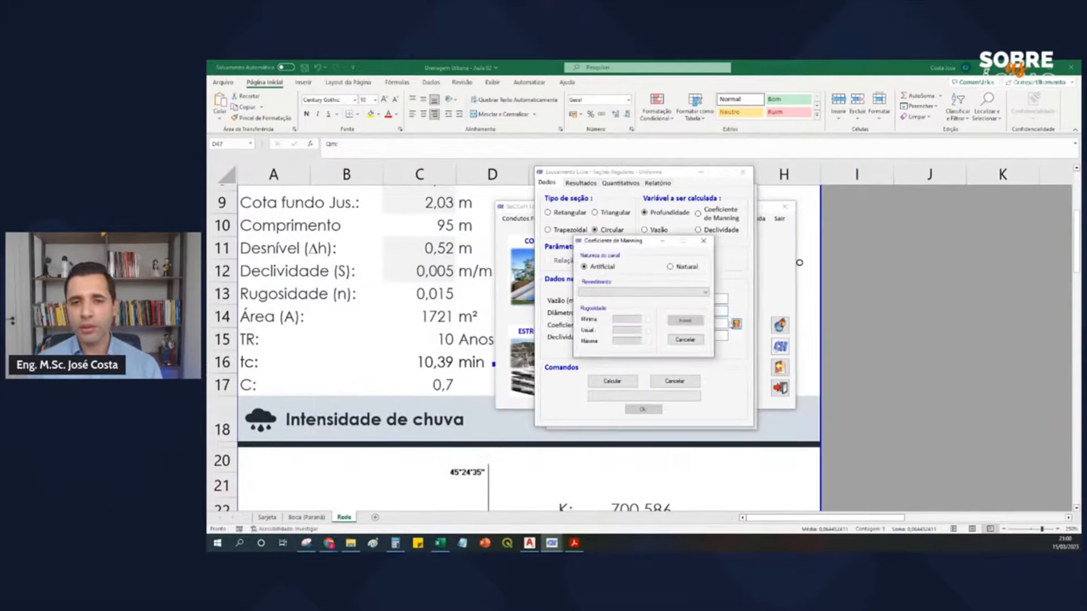
left_click_drag(639, 248, 648, 271)
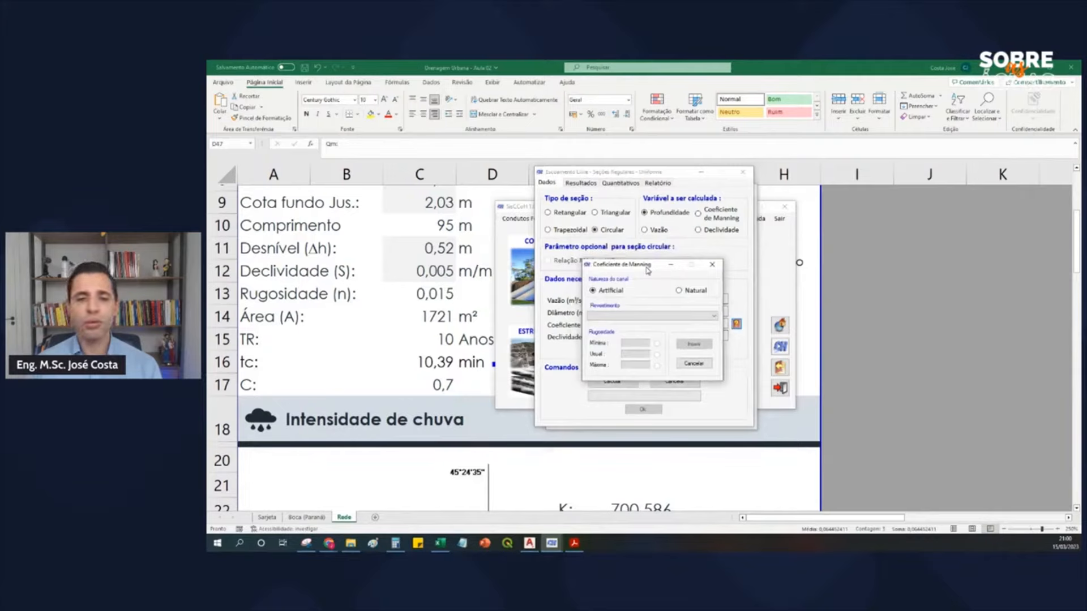
left_click(679, 291)
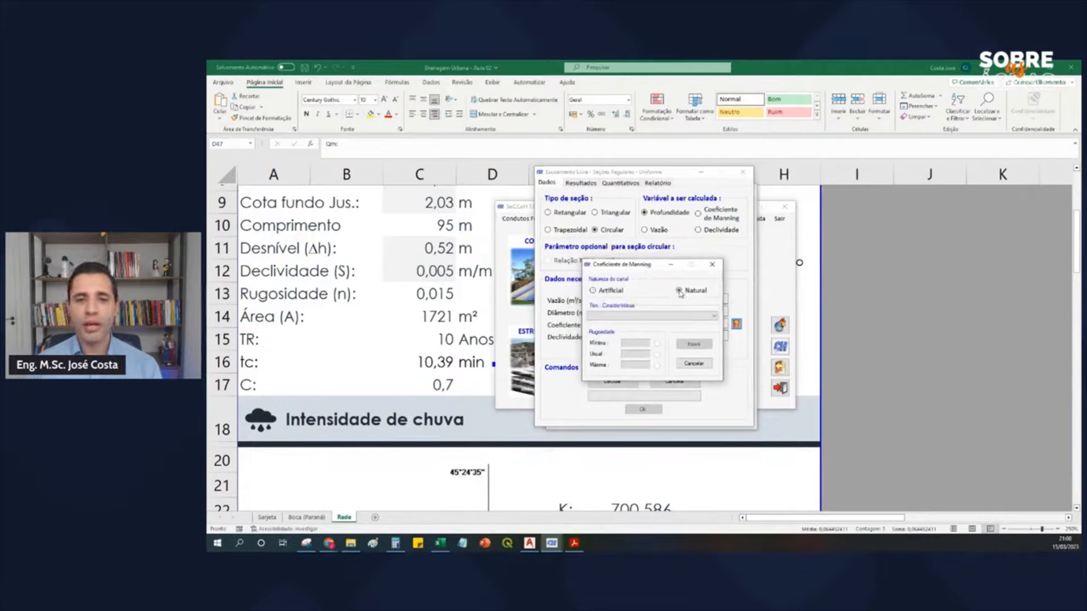
left_click(681, 316)
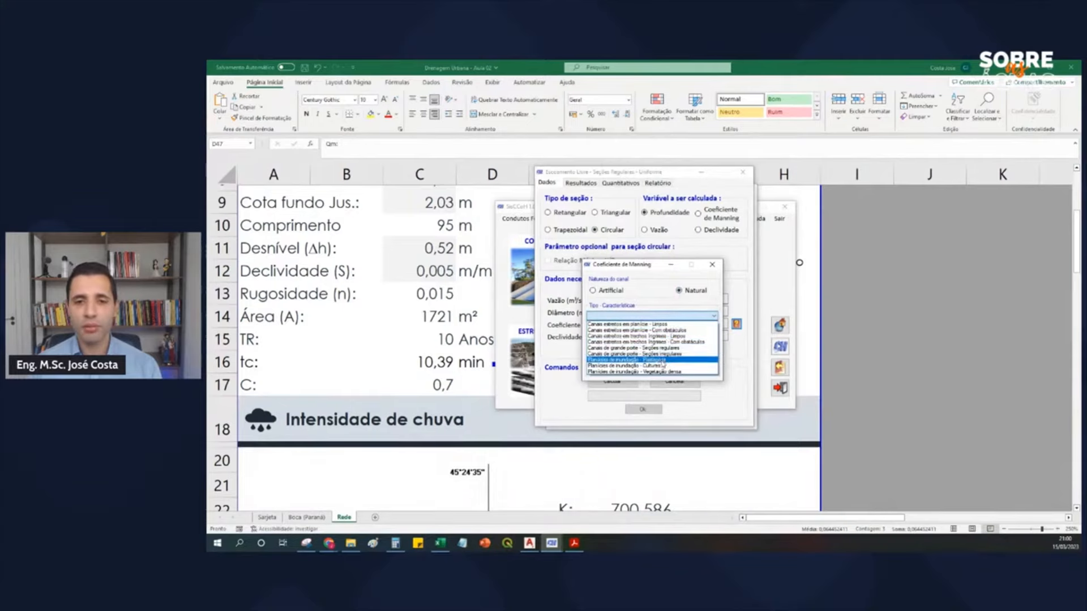
left_click(601, 294)
left_click(594, 292)
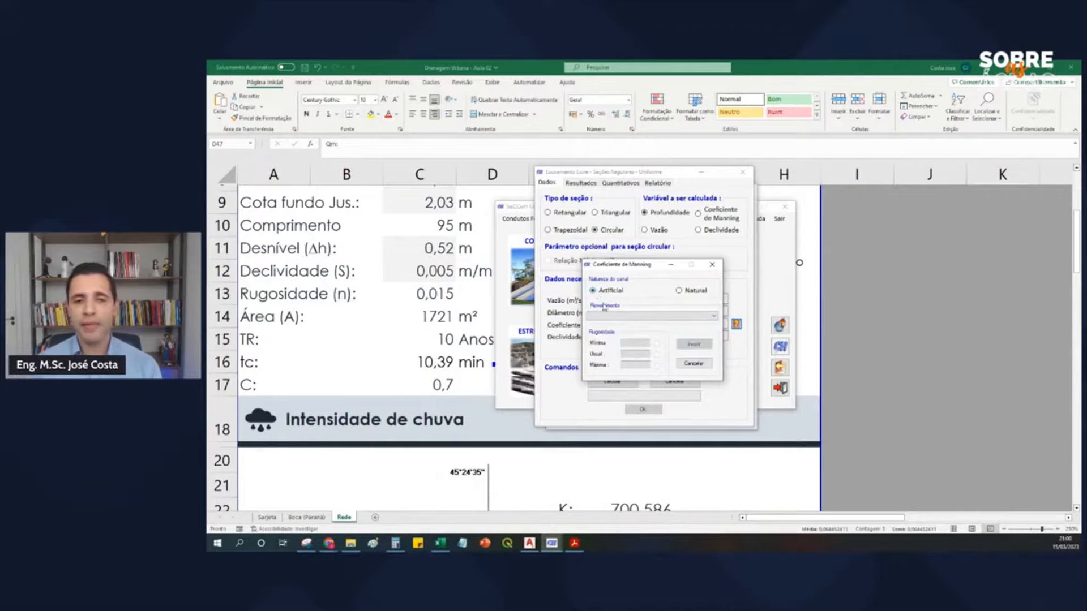
Compare the roughness ranges of the linings Concreto pré-moldado, Concreto com acabamento and Concreto sem acabamento.
left_click(700, 319)
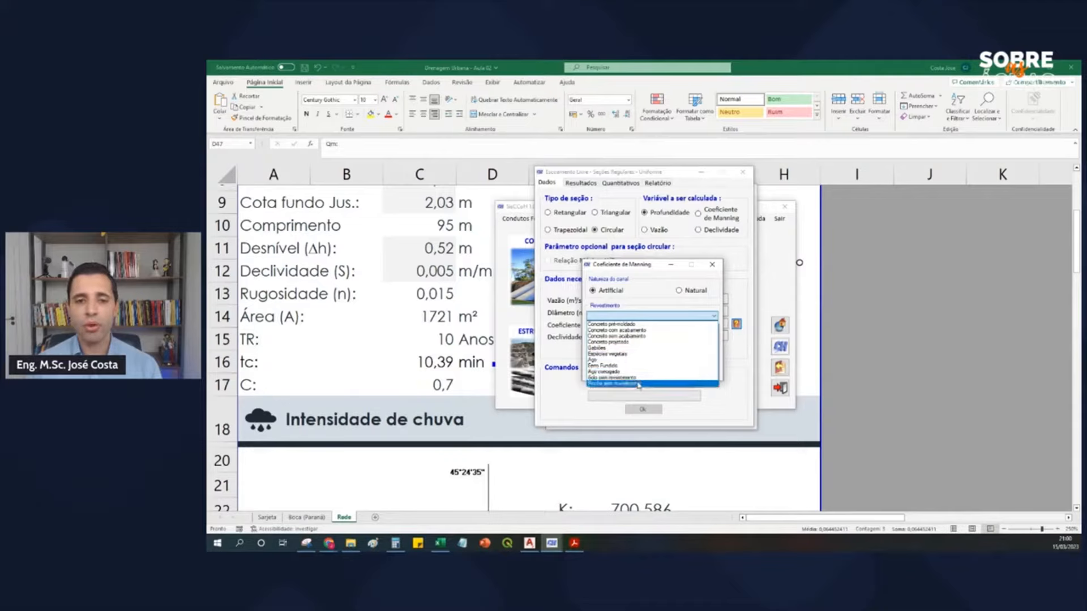
left_click(648, 325)
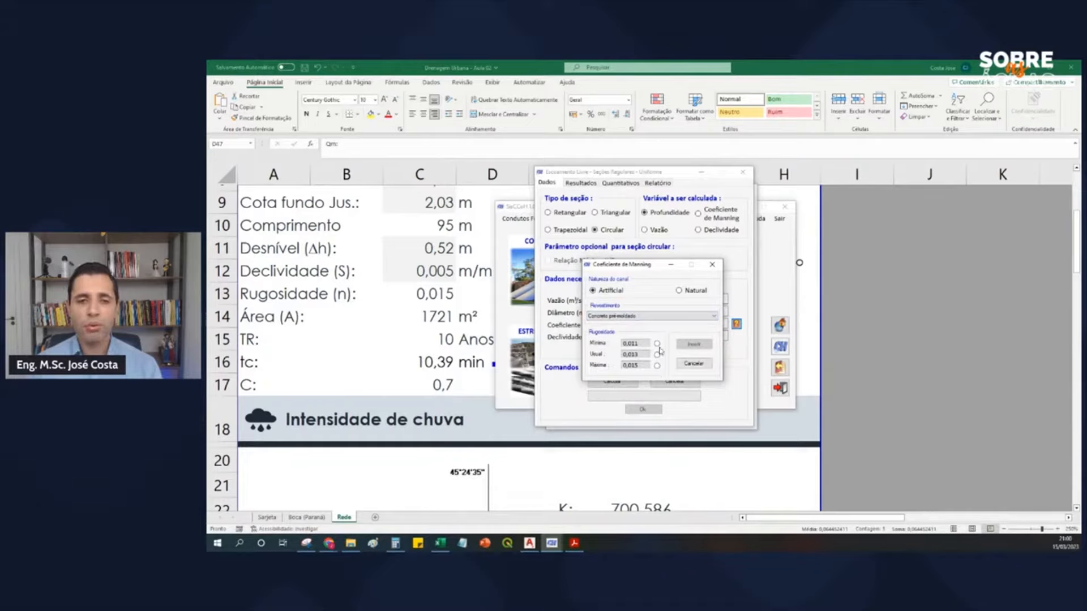
left_click(660, 318)
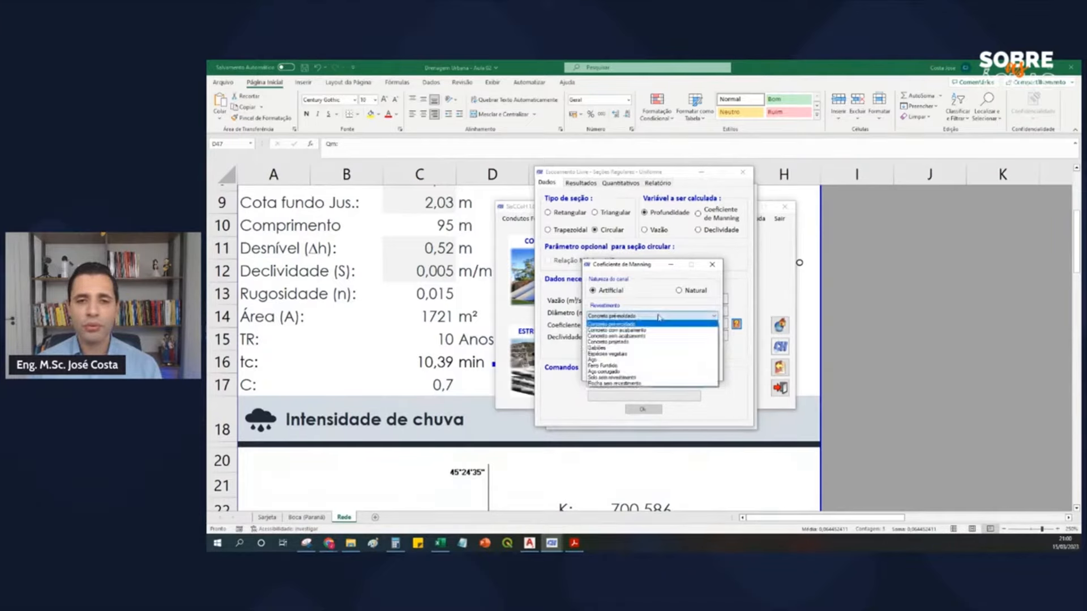
left_click(645, 331)
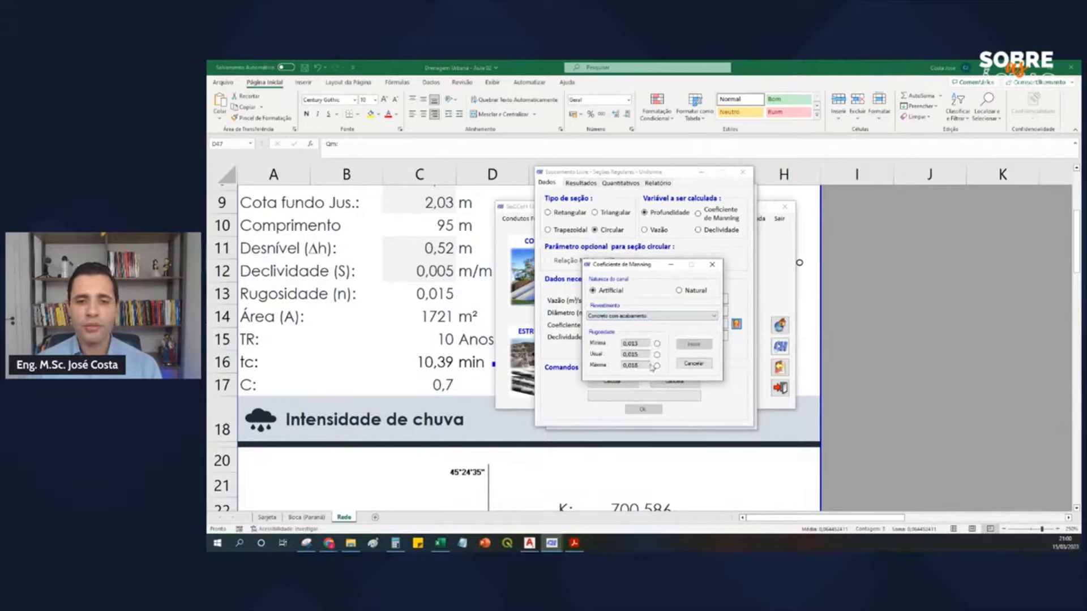
left_click(662, 317)
left_click(647, 337)
Choose the Concreto pré-moldado lining and insert its maximum roughness, 0,015, as the Manning coefficient.
left_click(659, 318)
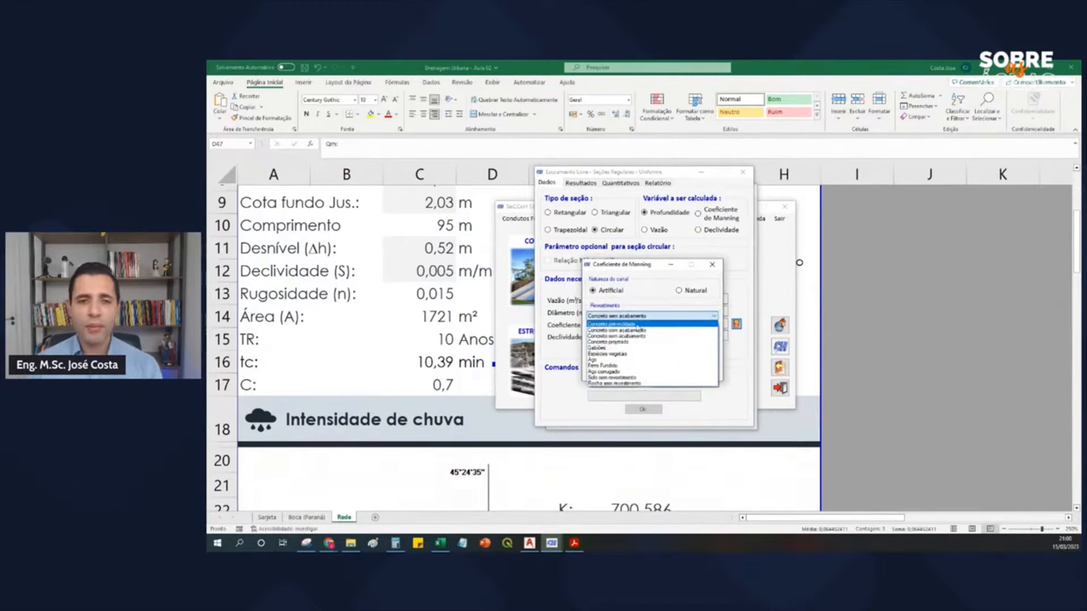
left_click(638, 325)
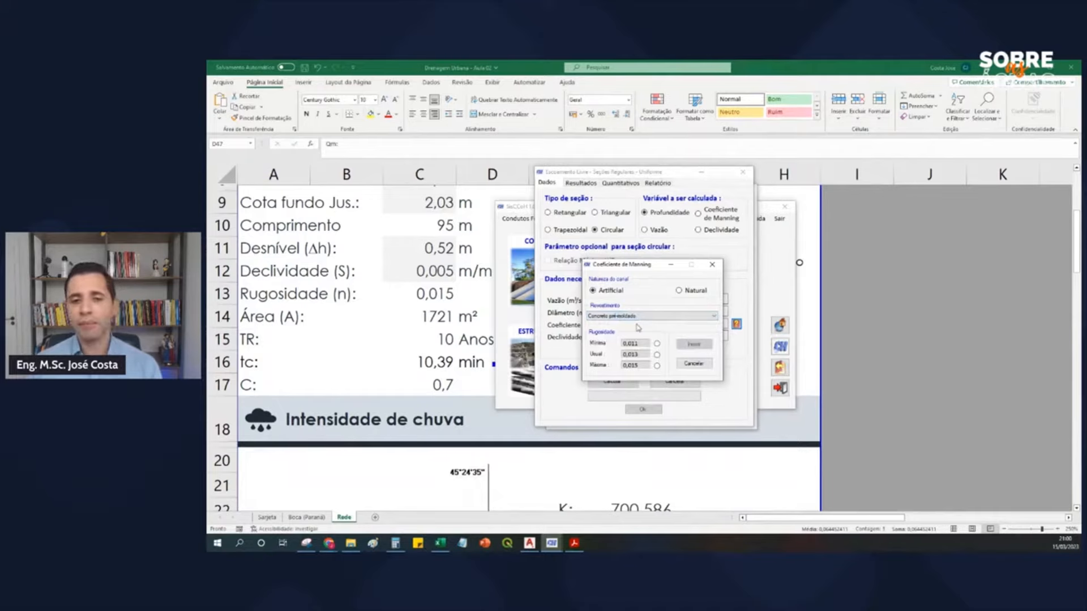
left_click(657, 366)
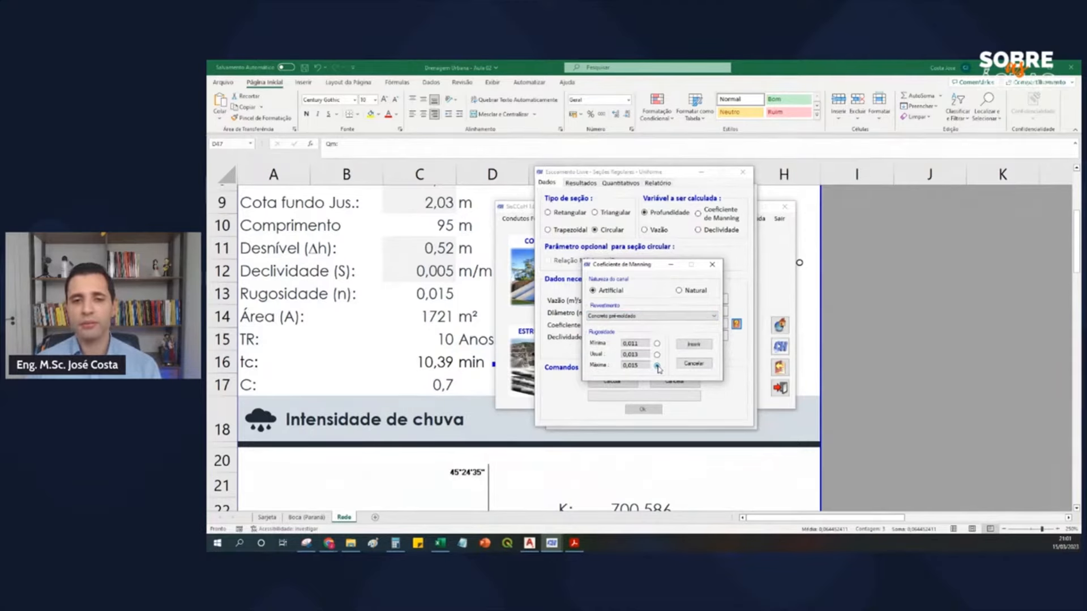
left_click(693, 344)
double_click(666, 324)
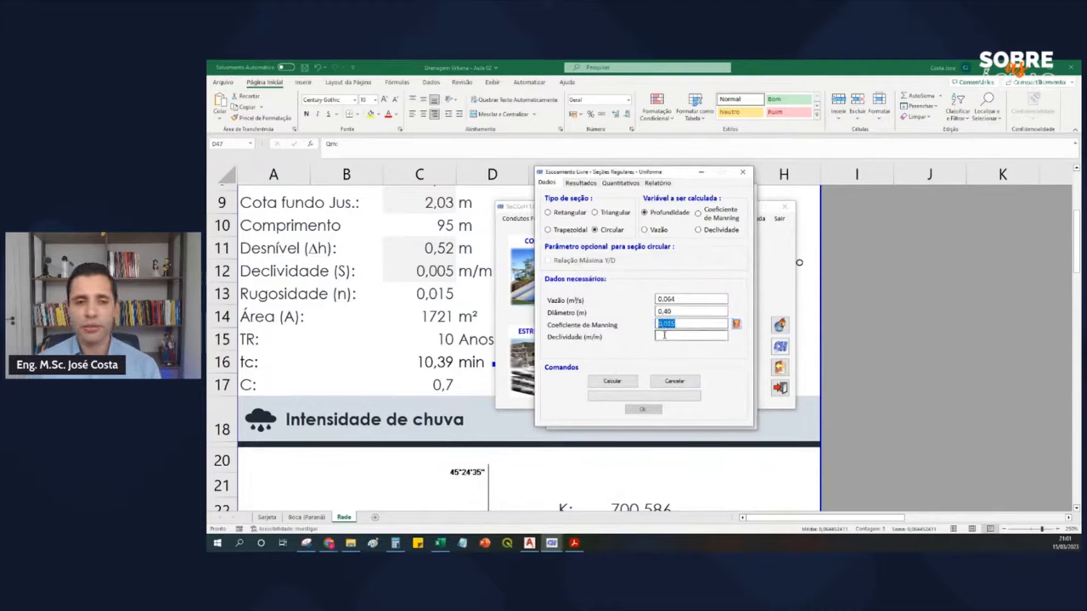
Set the slope (Declividade) to 0,005 m/m, run the calculation and open its hydraulic results.
left_click(665, 335)
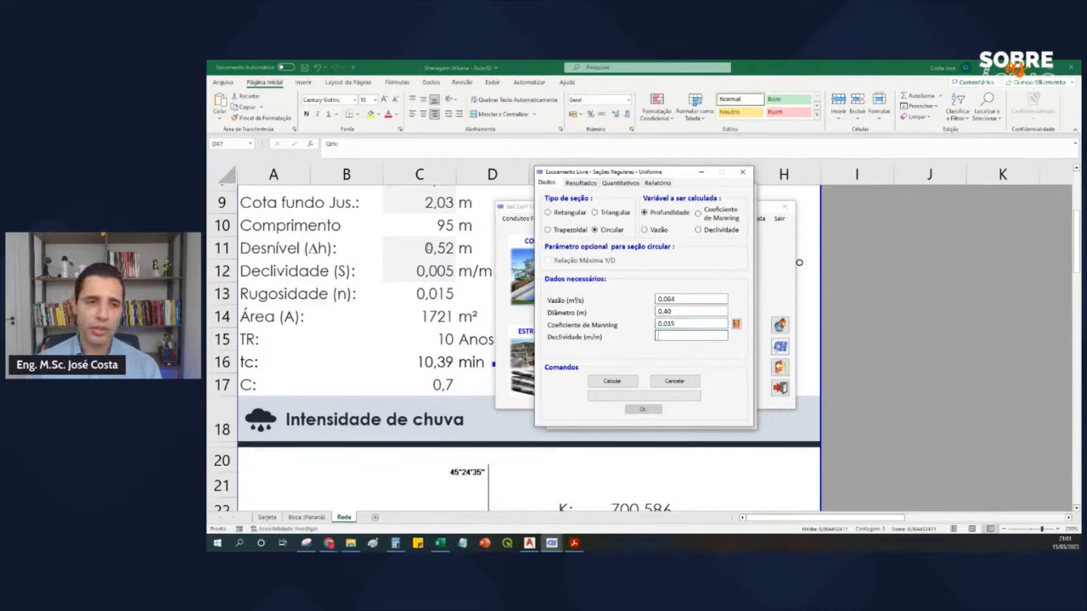
type("0,005")
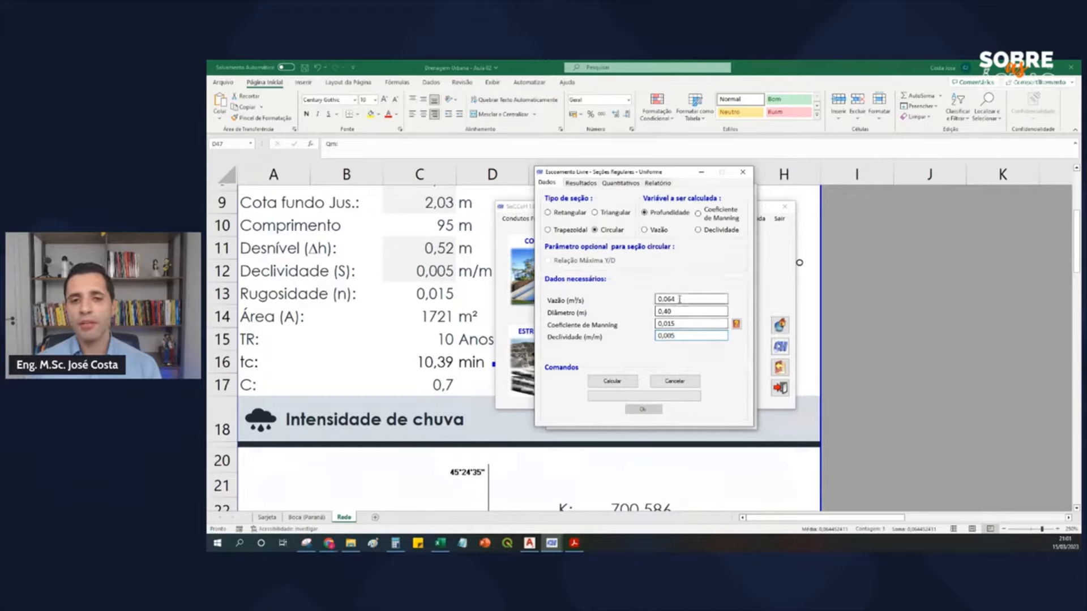
left_click(625, 384)
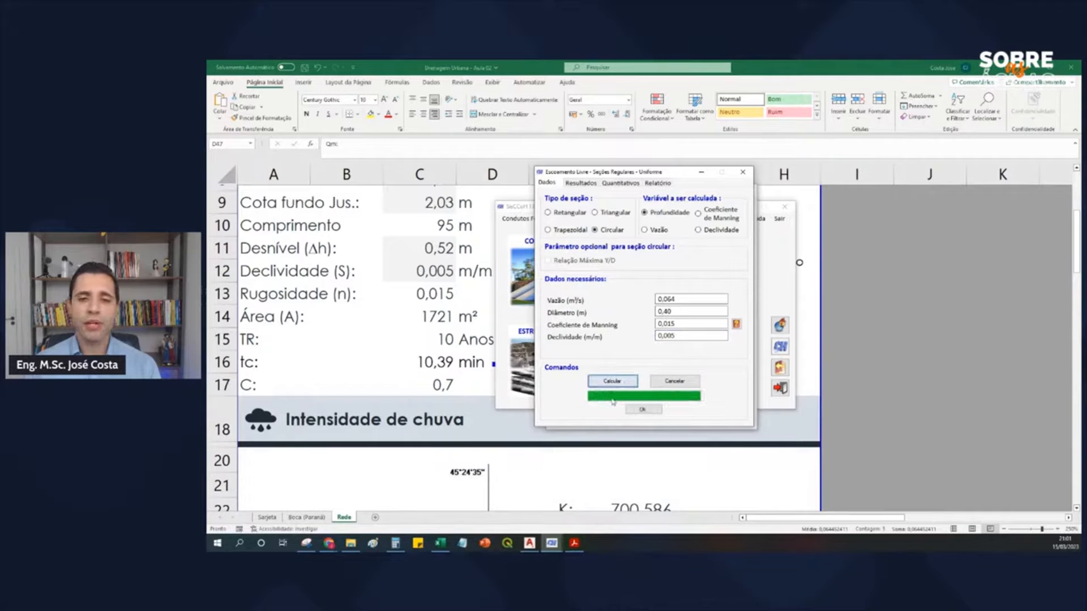
left_click(642, 409)
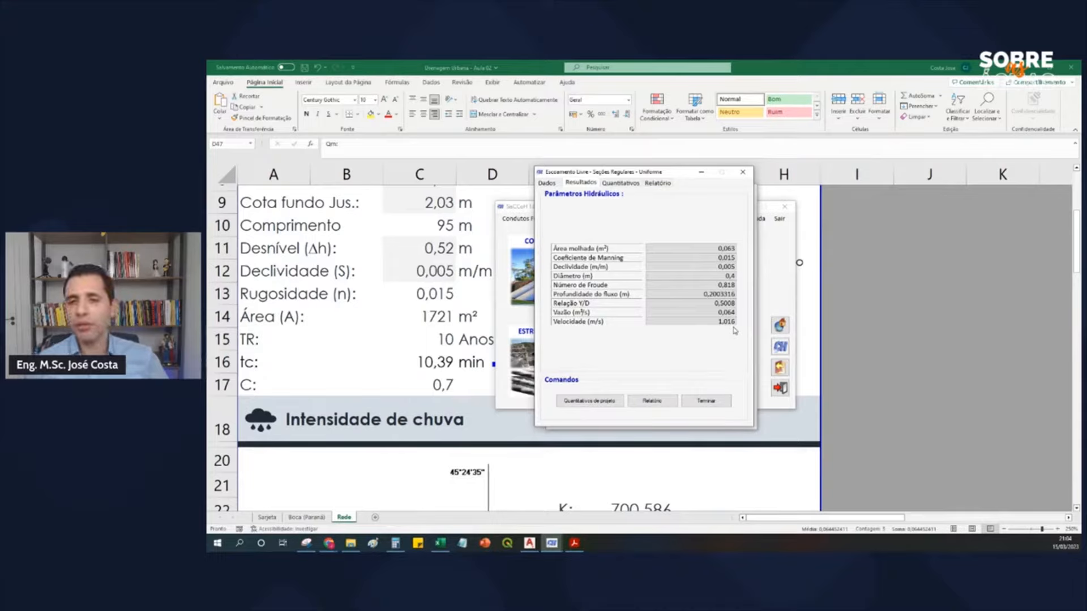
Open the report (Relatório) of the uniform flow calculation and export it to an Excel spreadsheet.
left_click(652, 403)
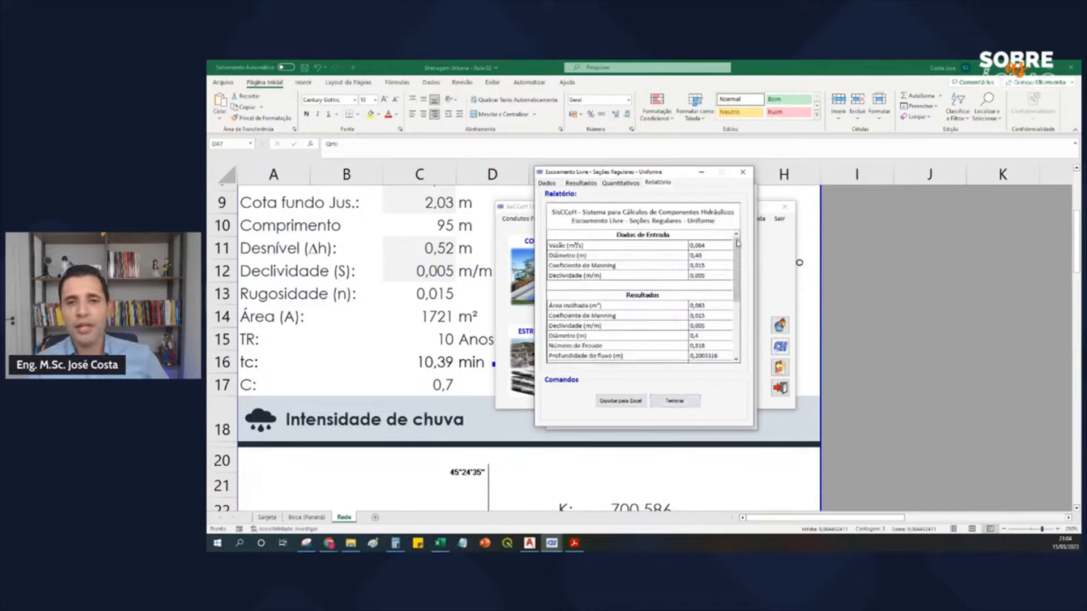
mouse_move(738, 246)
left_mouse_down()
mouse_move(729, 304)
mouse_move(728, 249)
left_mouse_up()
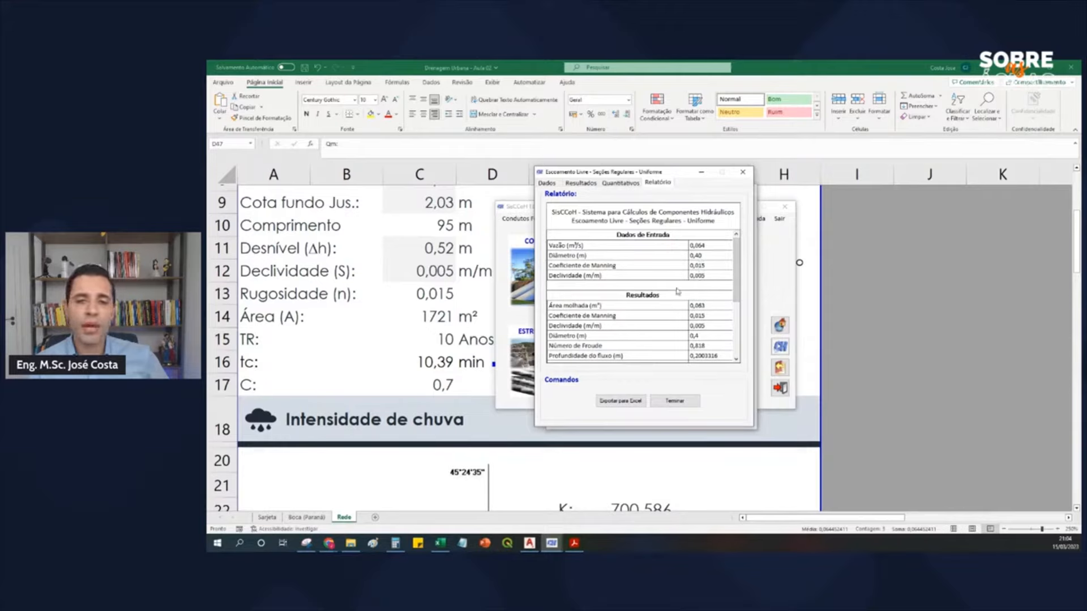
mouse_move(736, 247)
left_mouse_down()
mouse_move(736, 277)
mouse_move(735, 240)
left_mouse_up()
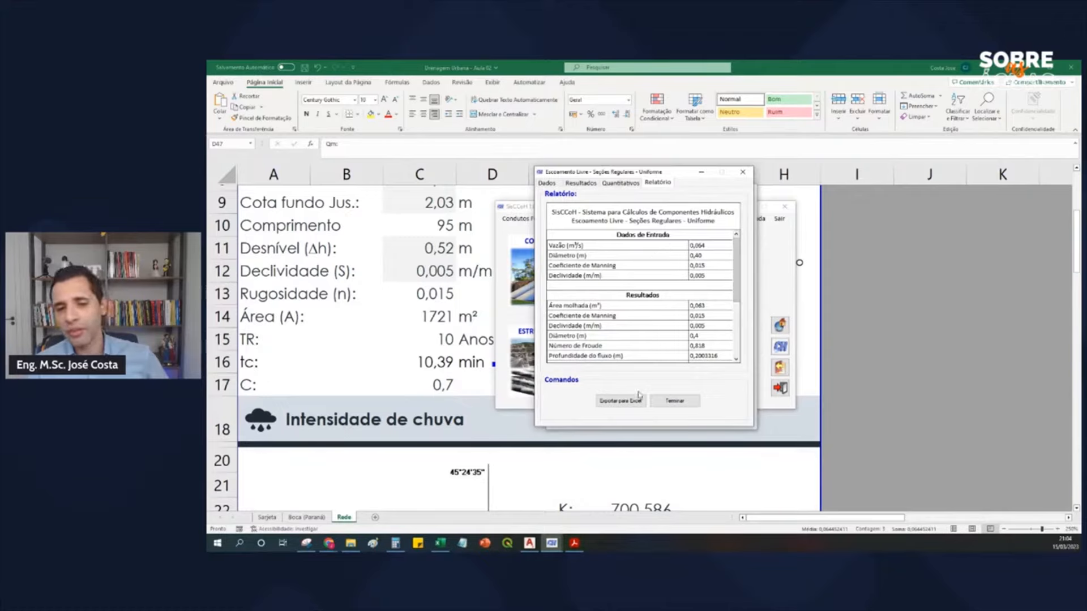
left_click(619, 402)
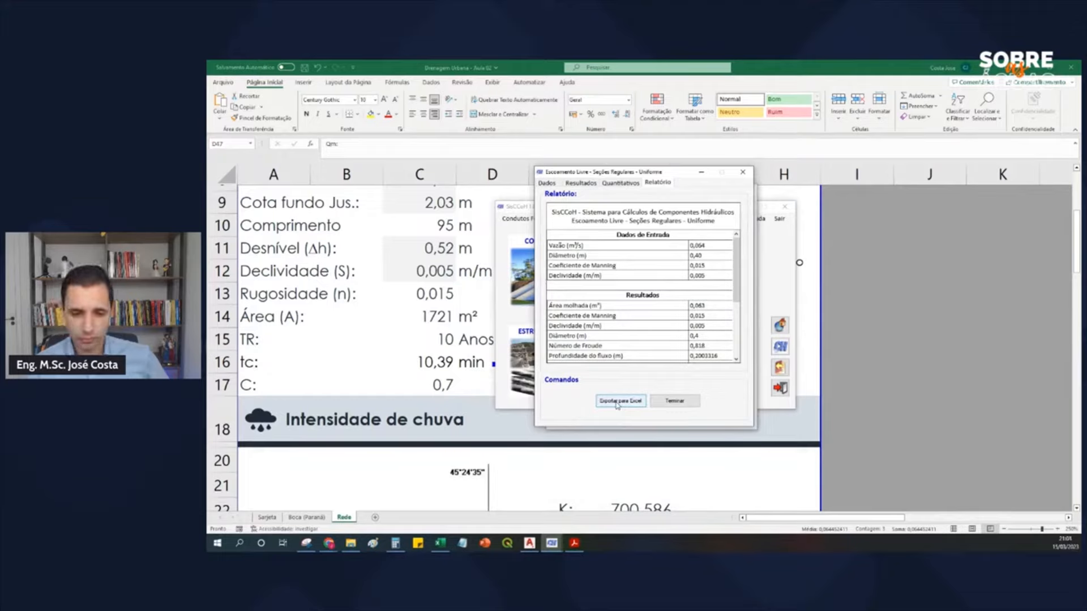
left_click(617, 403)
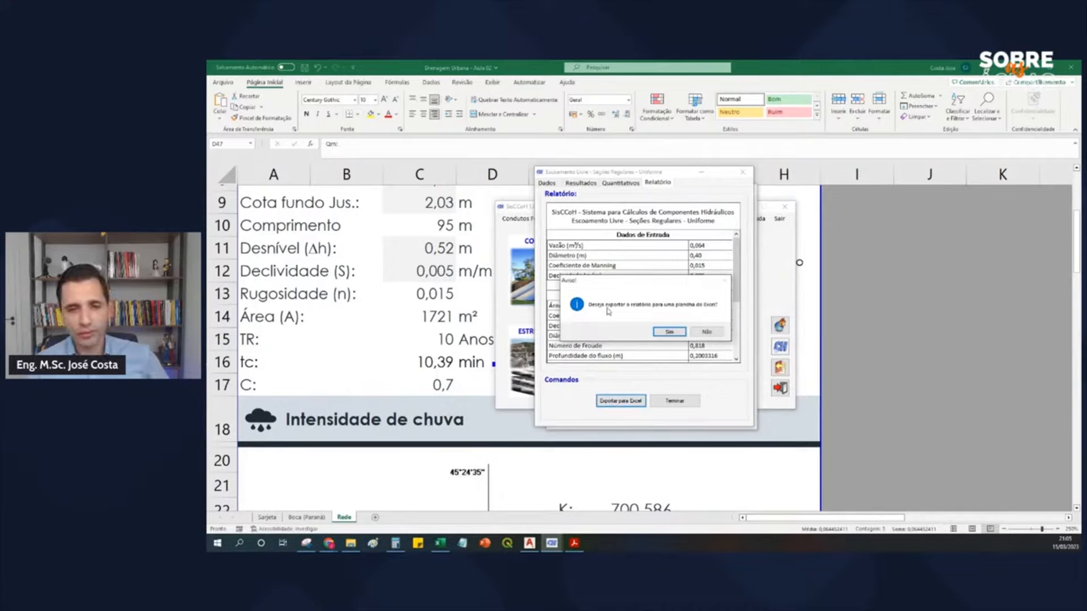
left_click(670, 332)
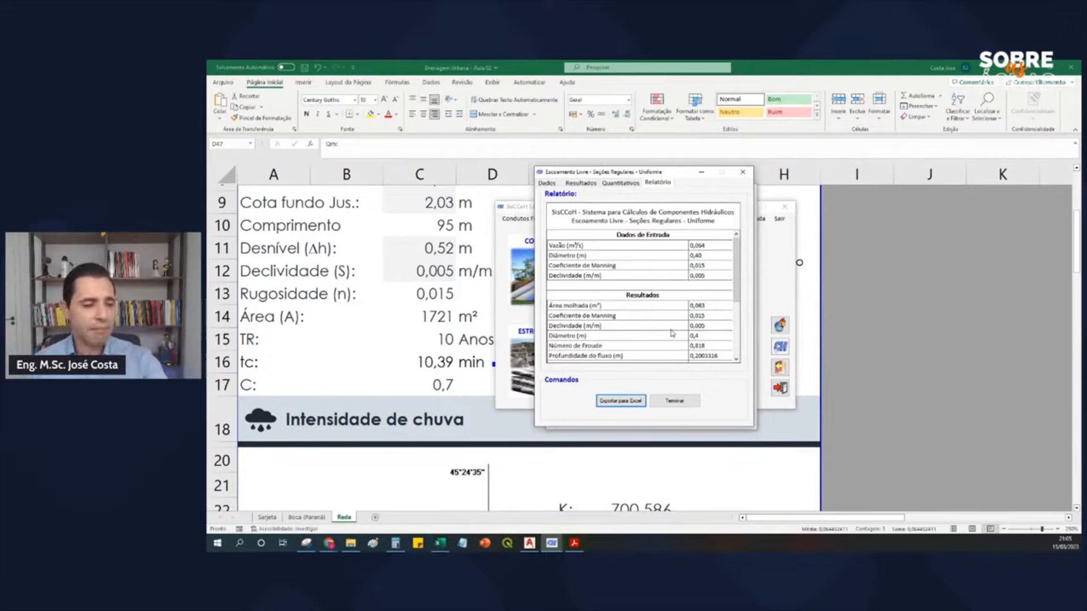
Switch to the exported Excel workbook Pasta1, maximize it and check the unit in the Vazão label.
left_click(443, 543)
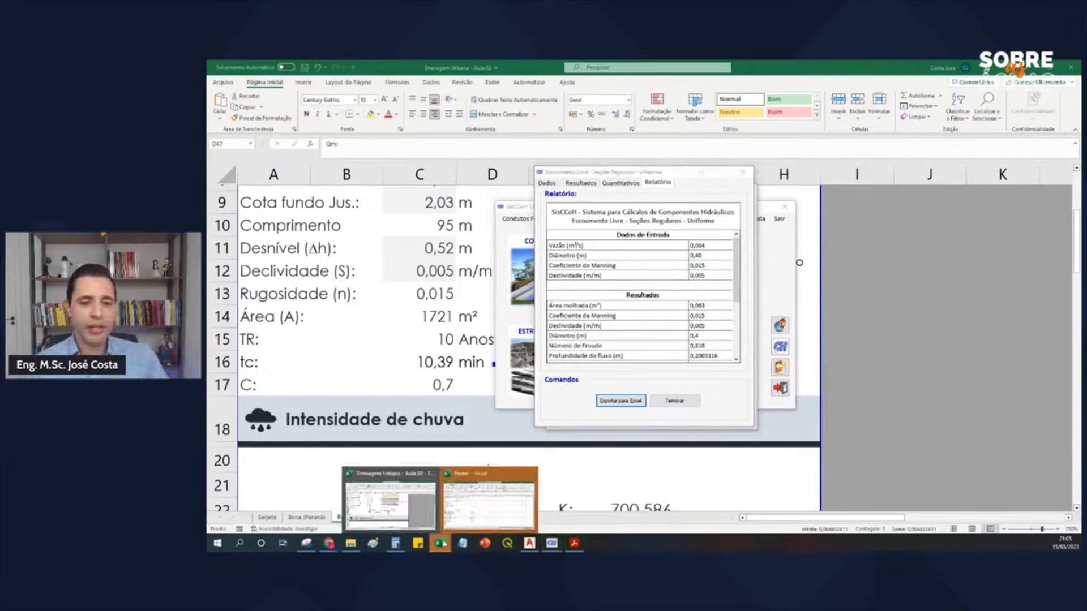
left_click(484, 500)
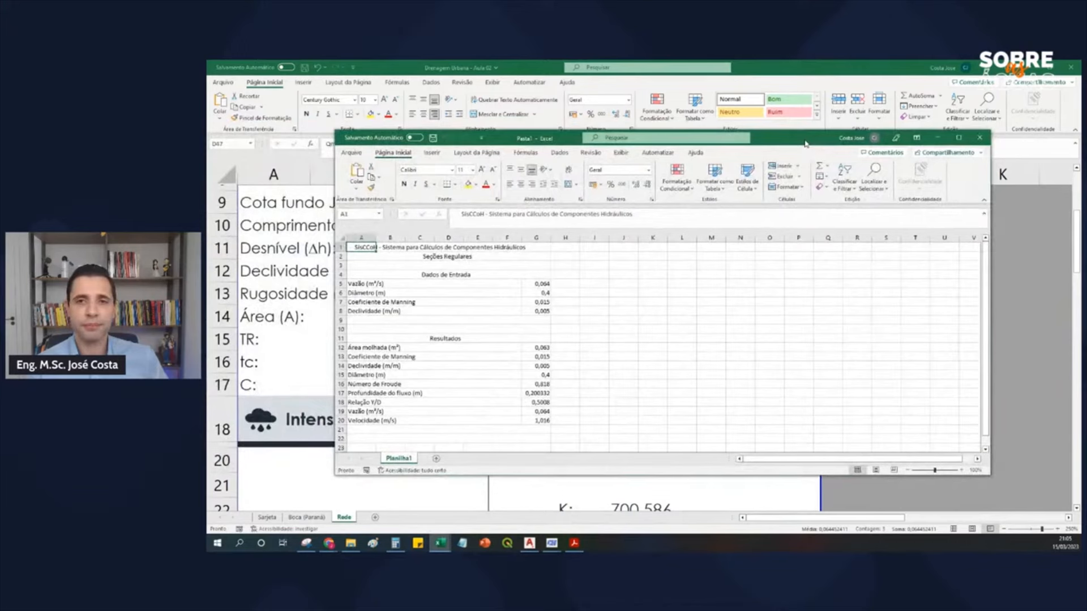
double_click(805, 144)
left_click(335, 214)
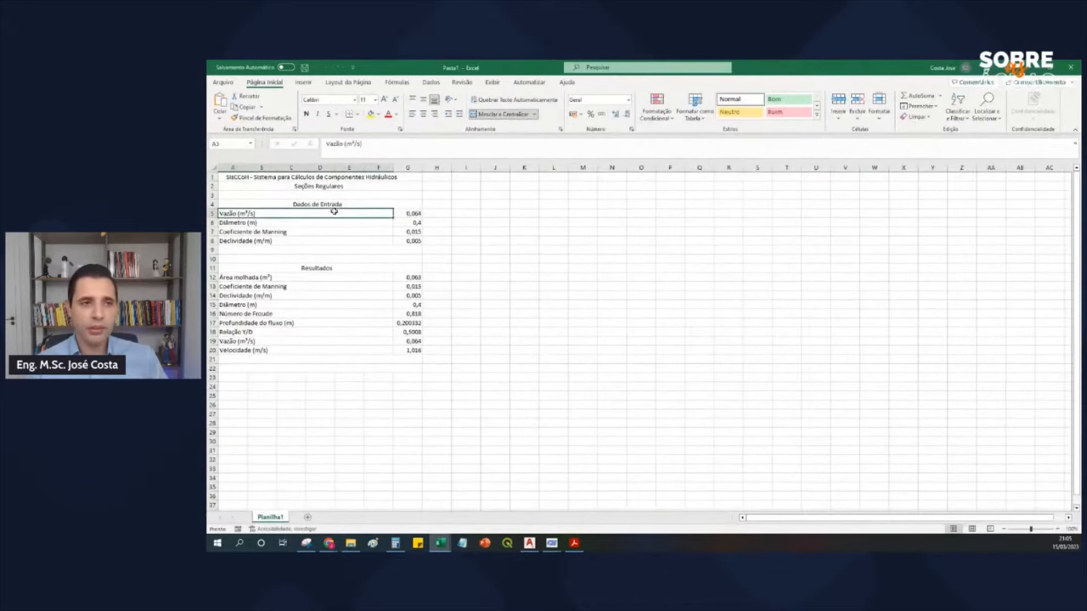
double_click(269, 214)
left_click_drag(262, 214, 229, 218)
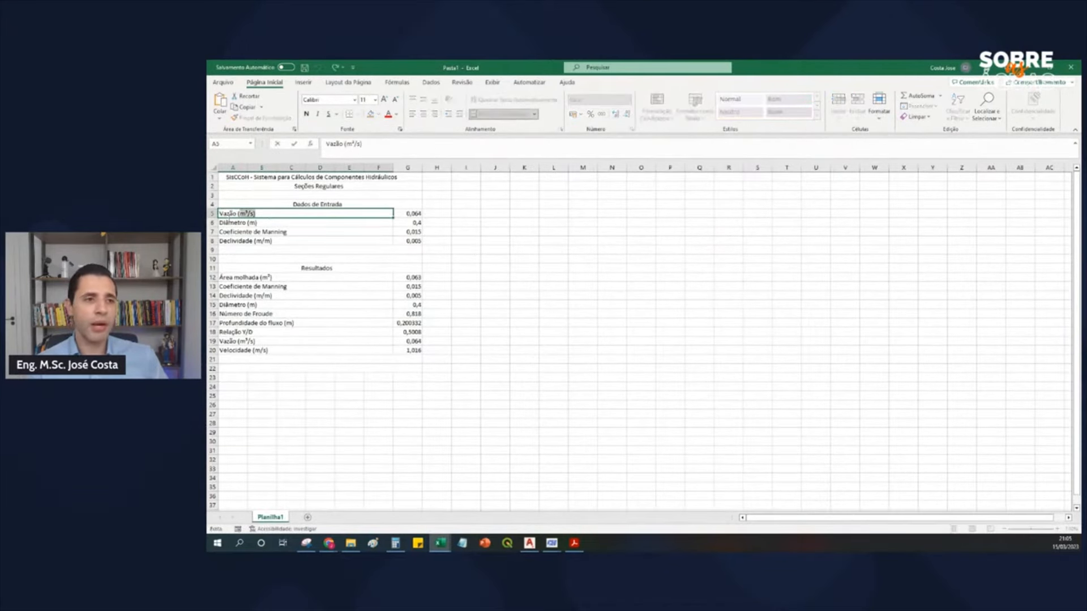
left_click(543, 222)
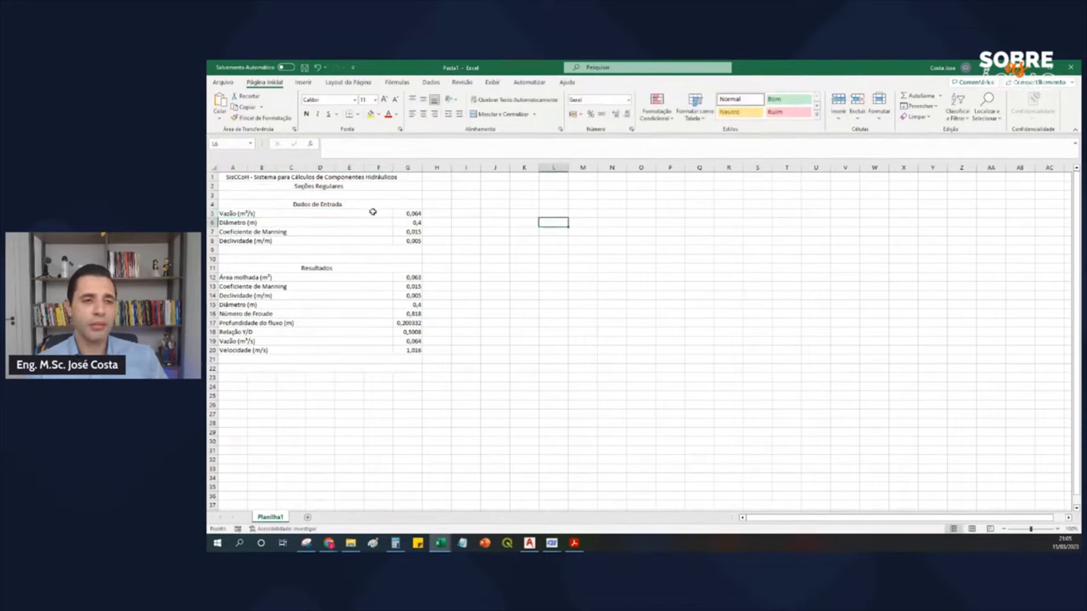
Copy the four Dados de Entrada values, cells G5:G8, from the exported report.
scroll(291, 199, "up", 3)
scroll(291, 199, "up", 2)
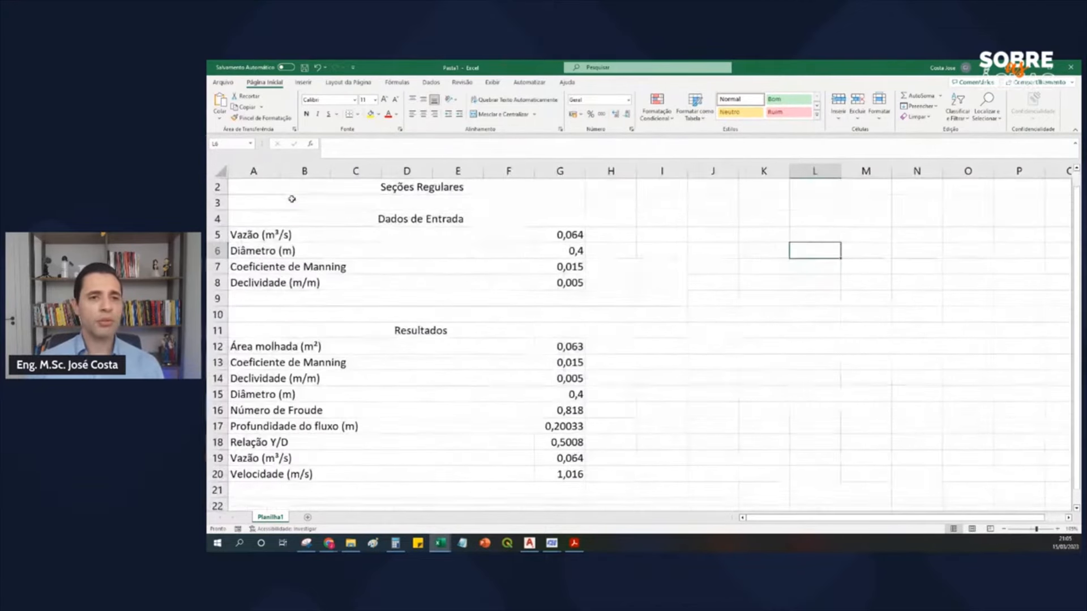
left_click_drag(562, 256, 560, 300)
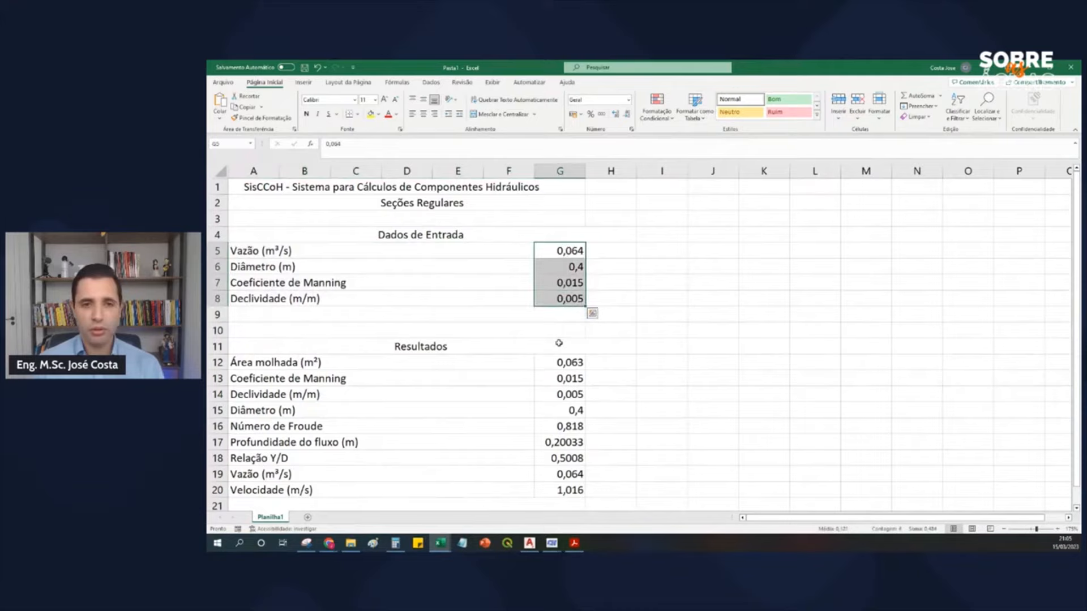
key("ctrl+c")
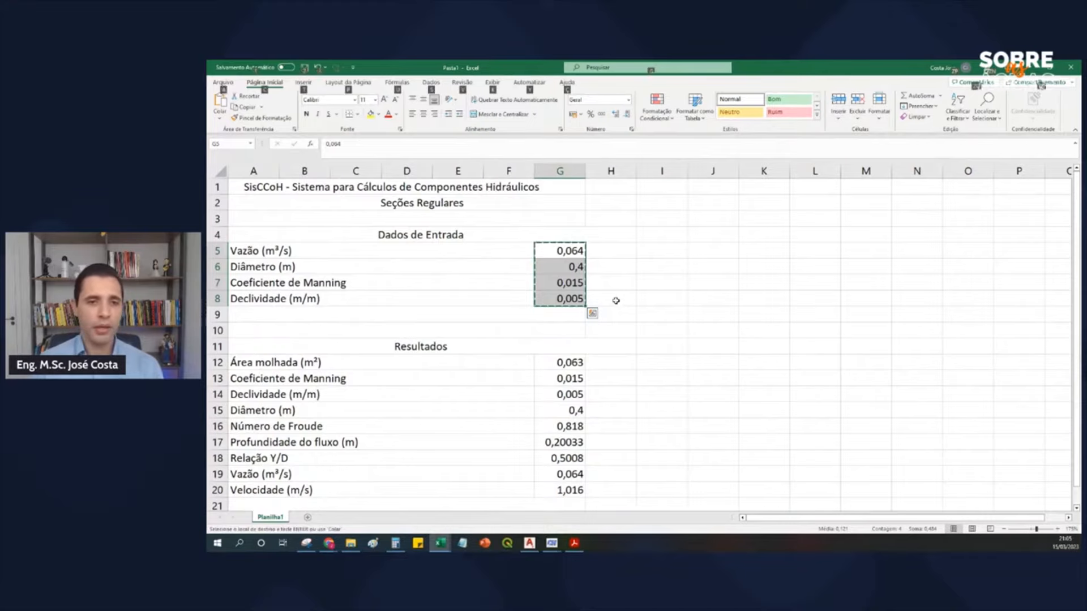
Paste the copied input values into H54:H57 of the Rede sheet in Drenagem Urbana - Aula 02, keeping the sheet's own formatting.
key("alt+Tab")
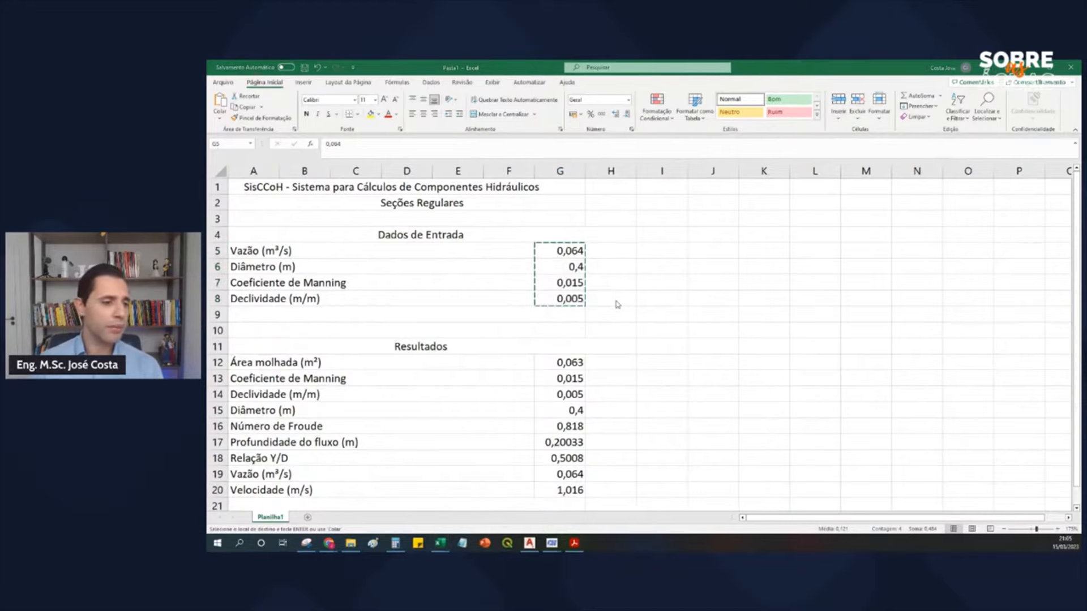
key("alt+Tab")
scroll(647, 350, "down", 10)
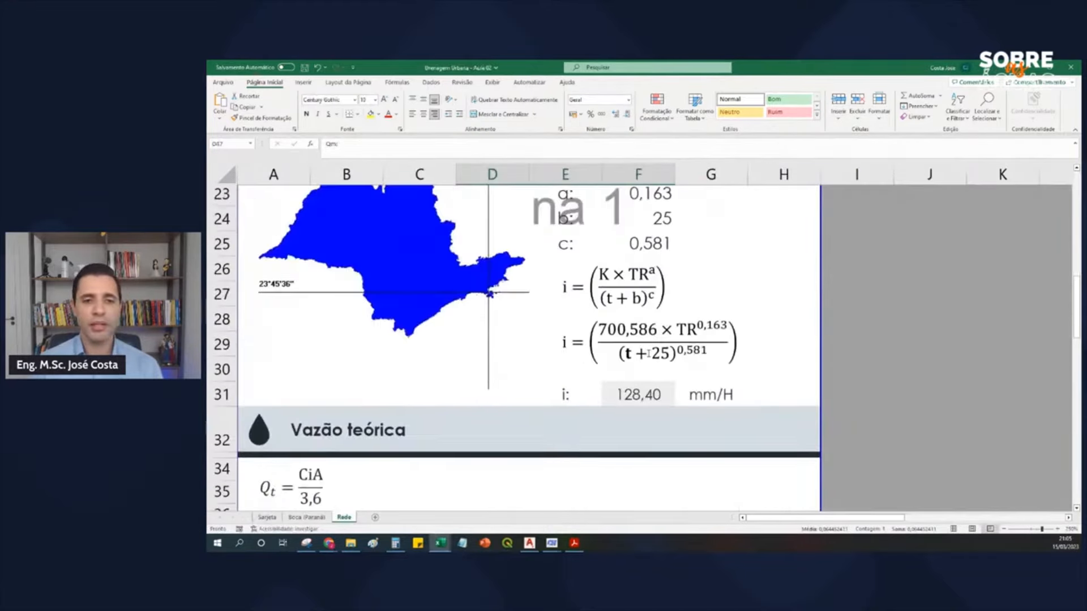
scroll(647, 352, "down", 7)
scroll(660, 347, "up", 6)
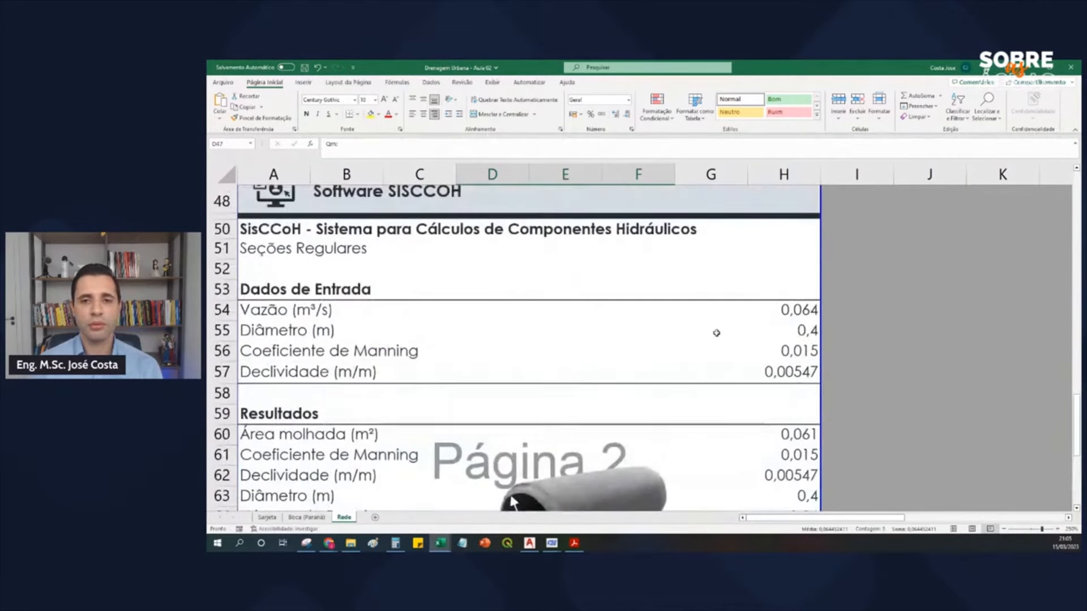
scroll(736, 300, "down", 1)
left_click(802, 244)
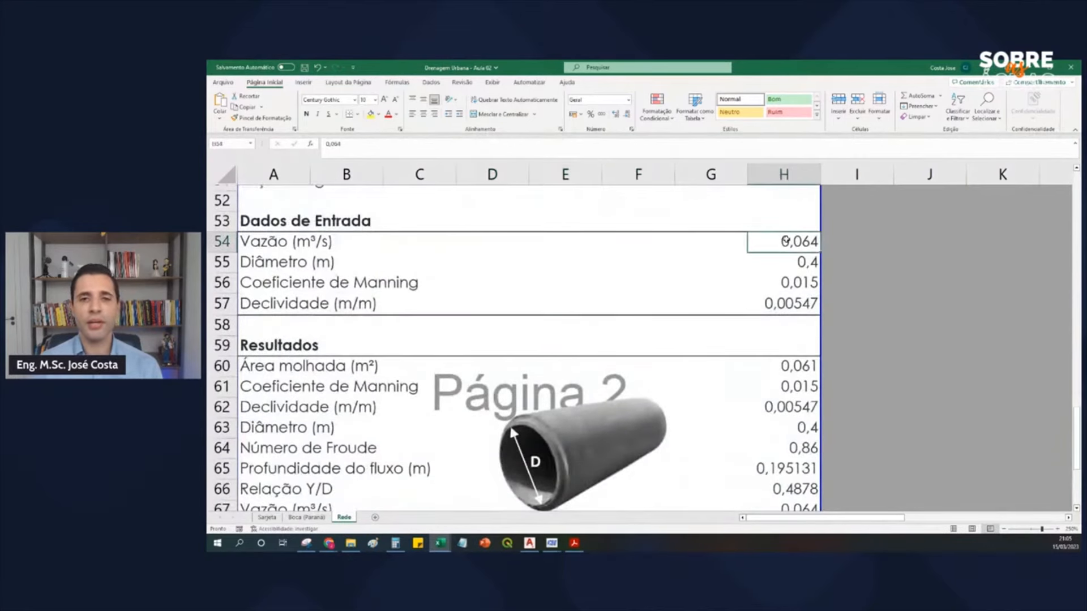
left_click(223, 119)
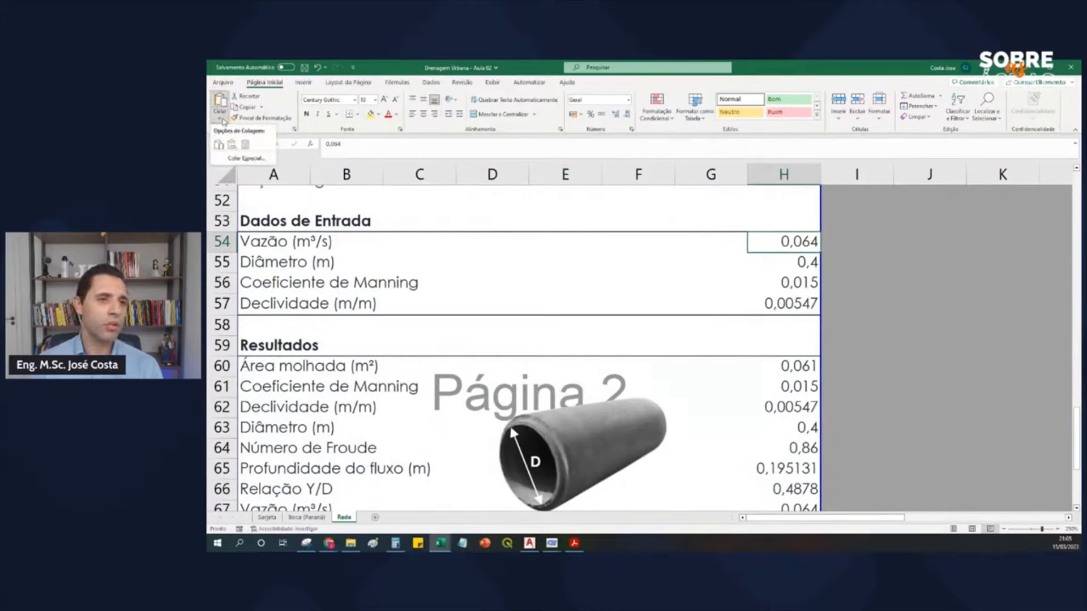
left_click(245, 145)
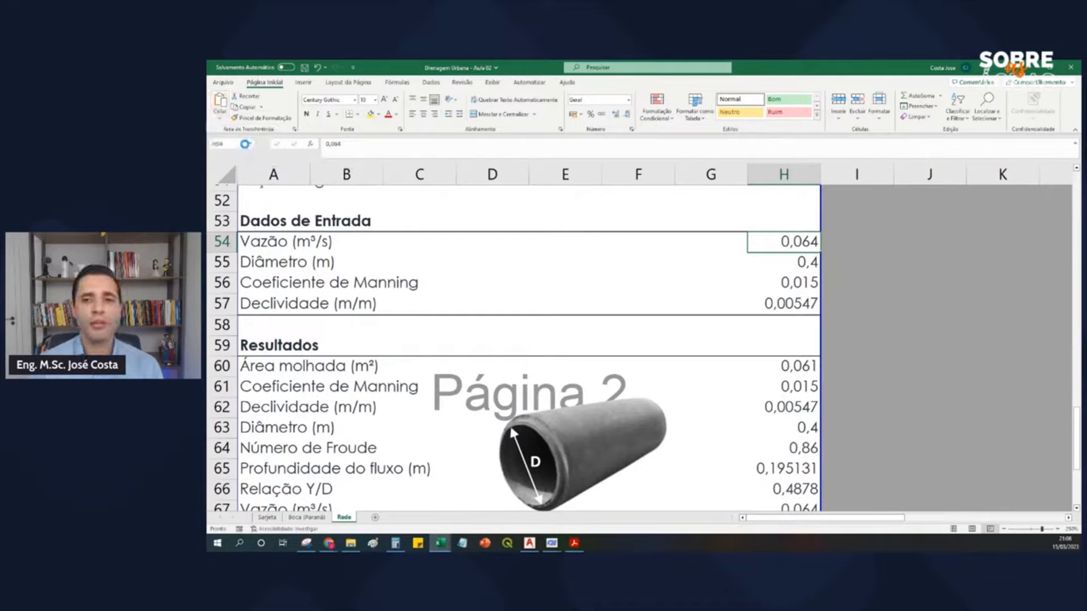
left_click_drag(759, 240, 771, 304)
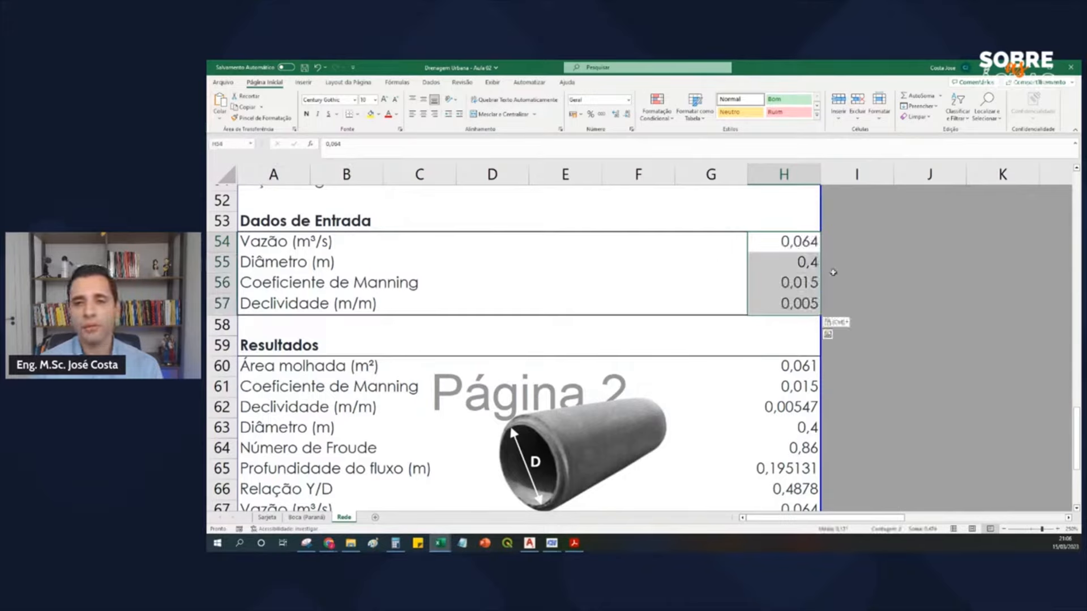
left_click(863, 261)
left_click(787, 284)
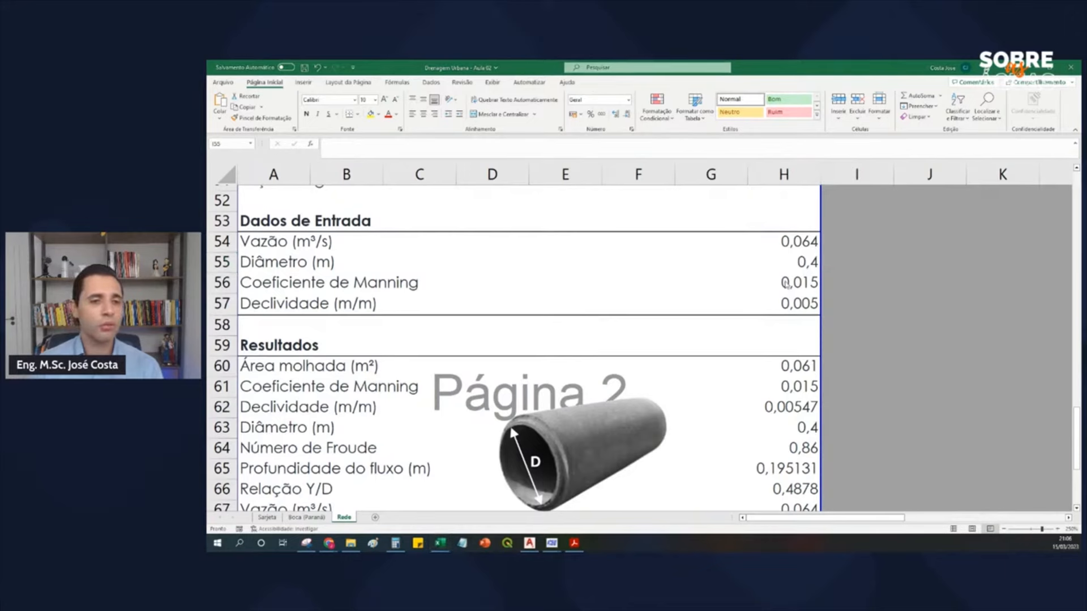
Return to the exported workbook Pasta1 and copy the nine Resultados values, cells G12:G20.
key("alt+Tab")
left_click(612, 296)
key("Escape")
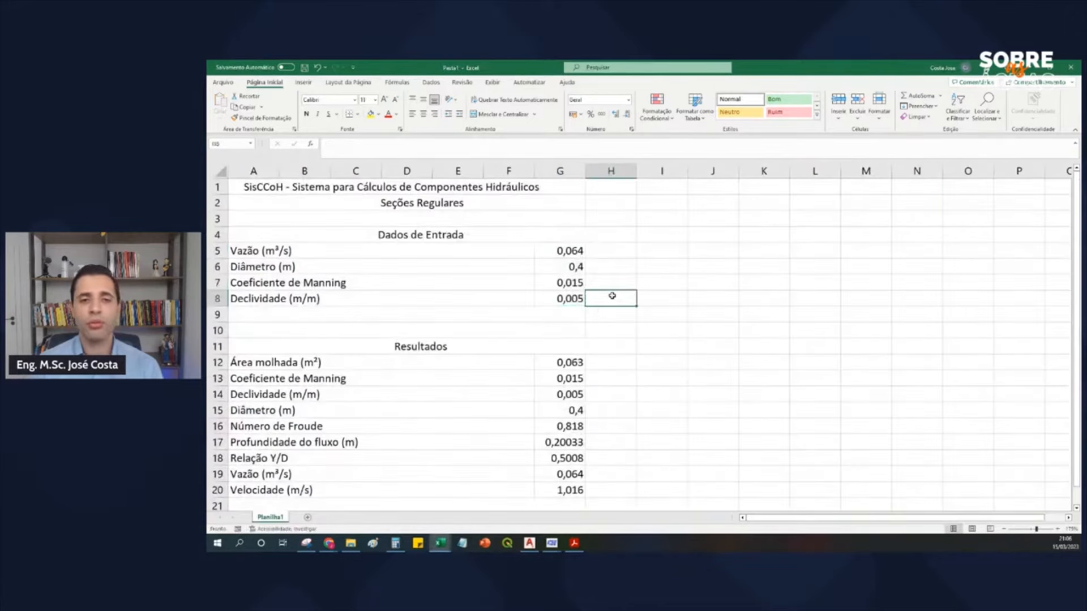
scroll(612, 294, "down", 2)
left_click_drag(569, 266, 568, 390)
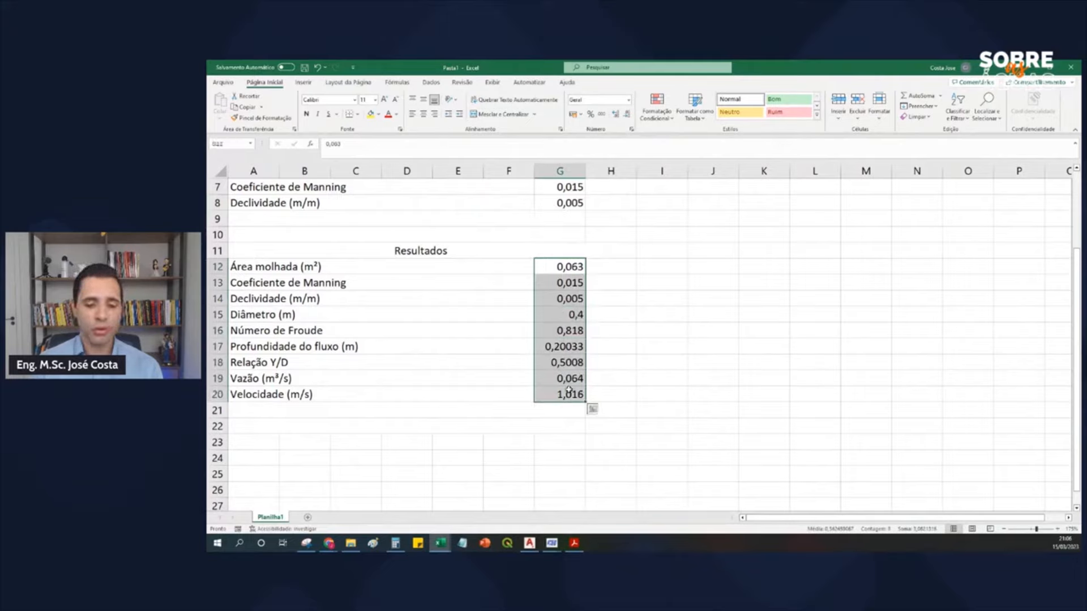
key("ctrl+c")
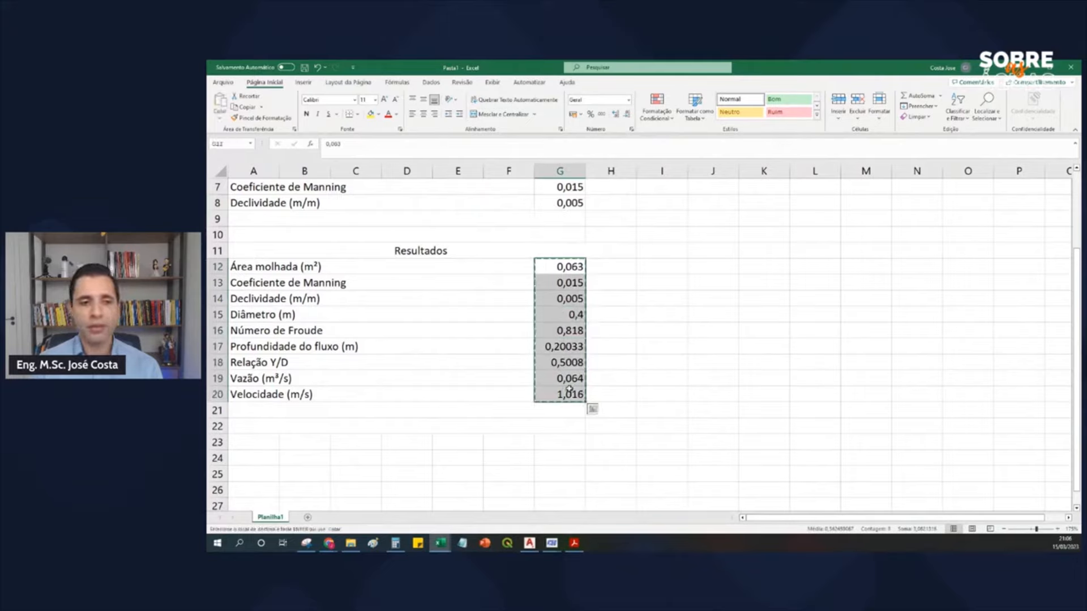
Paste the copied results into H60:H68 of the Rede sheet in the drainage workbook, keeping the sheet's own formatting.
key("alt+Tab")
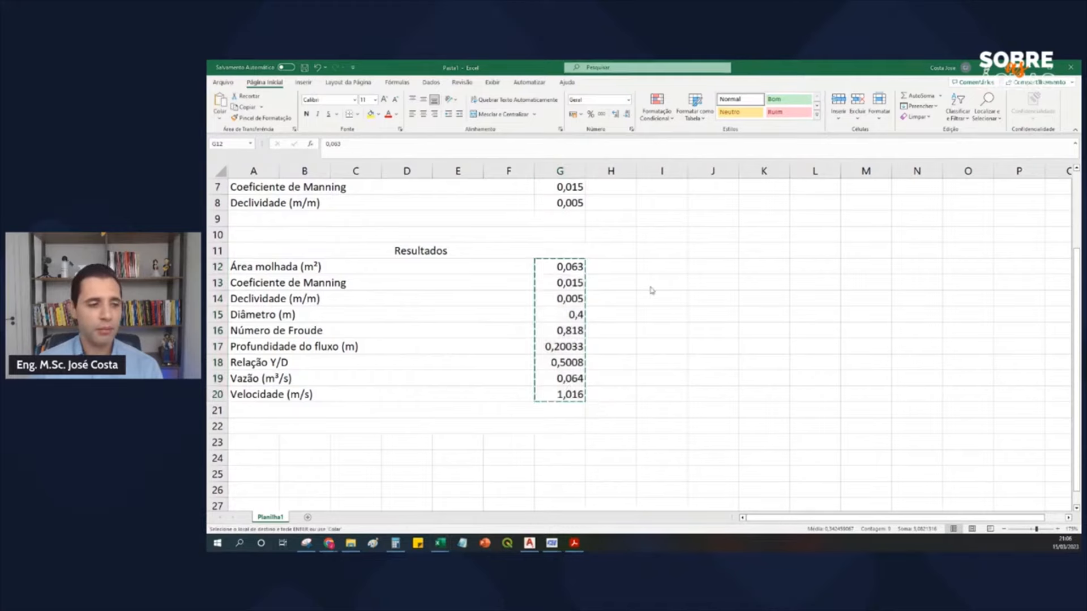
scroll(662, 289, "down", 1)
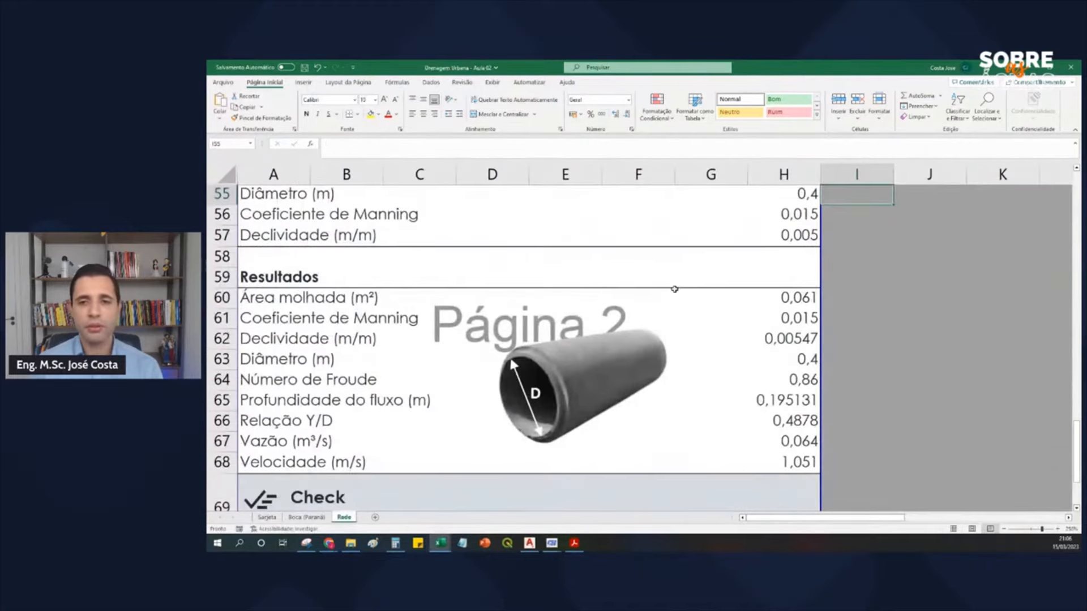
left_click(792, 300)
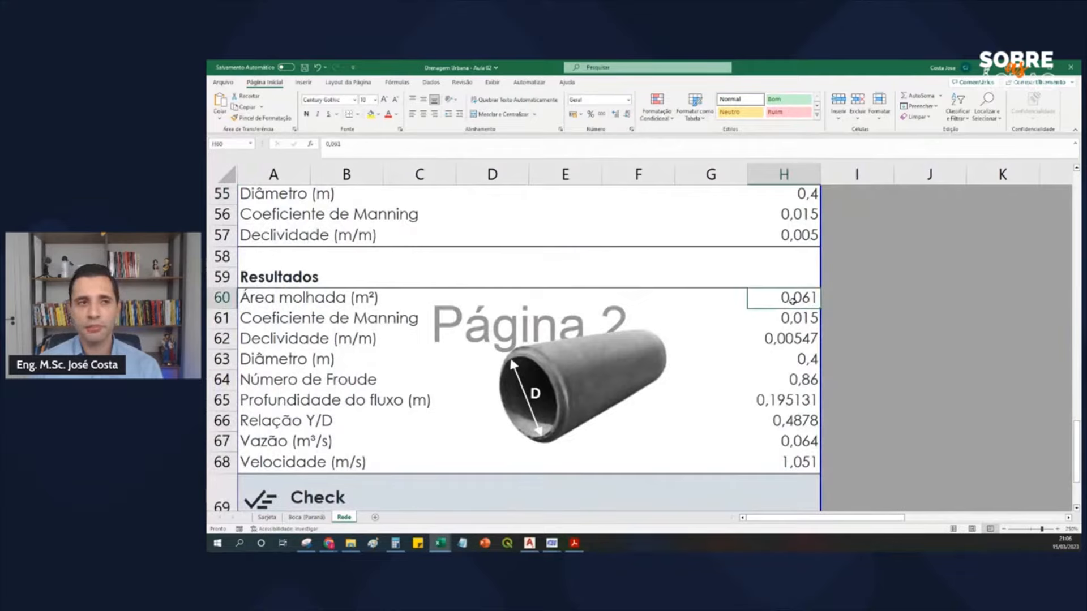
left_click(223, 119)
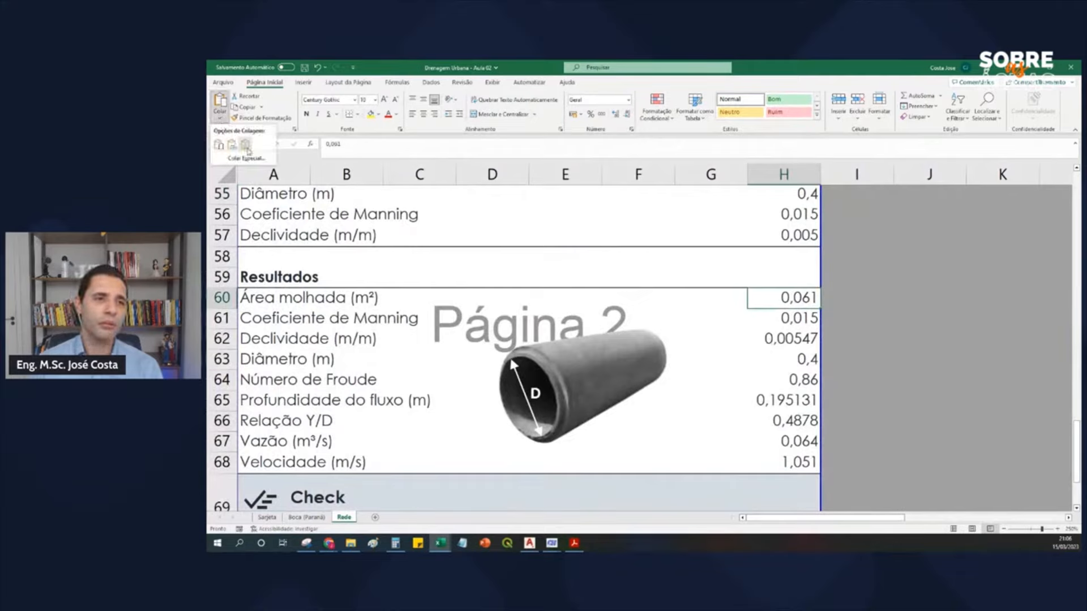
left_click(245, 145)
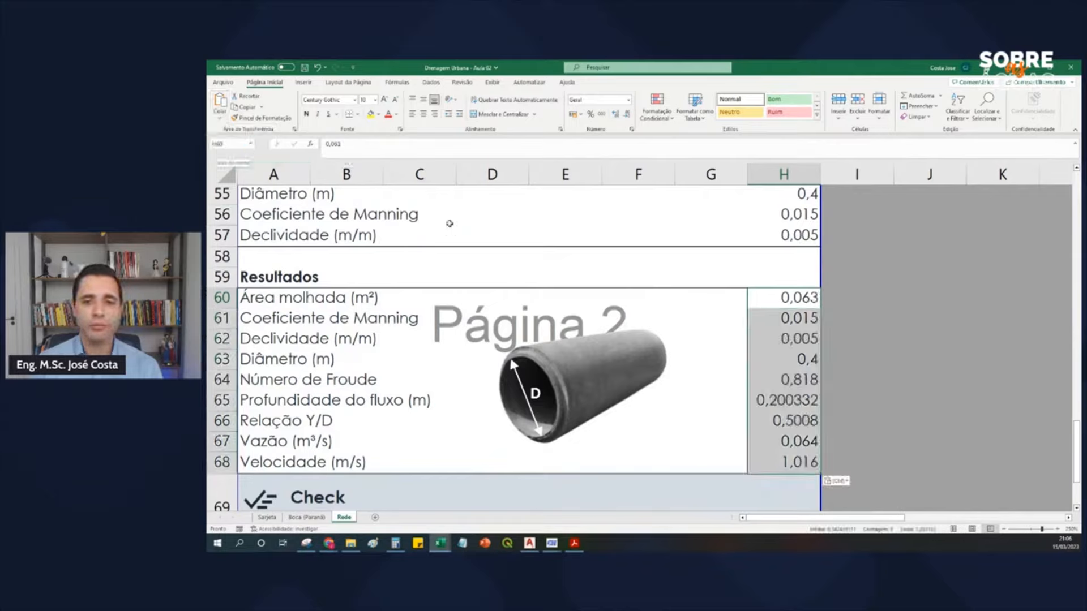
left_click(853, 341)
Review the pasted Dados de Entrada and Resultados values on the Rede sheet down to the Check section.
scroll(852, 343, "down", 2)
scroll(853, 343, "up", 5)
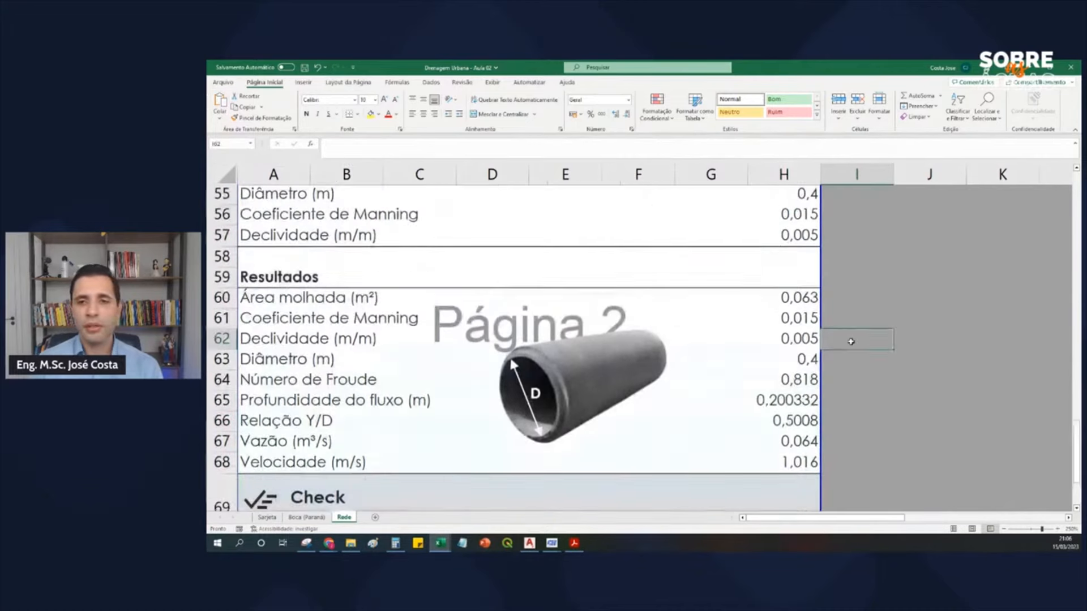
left_click_drag(795, 310, 808, 365)
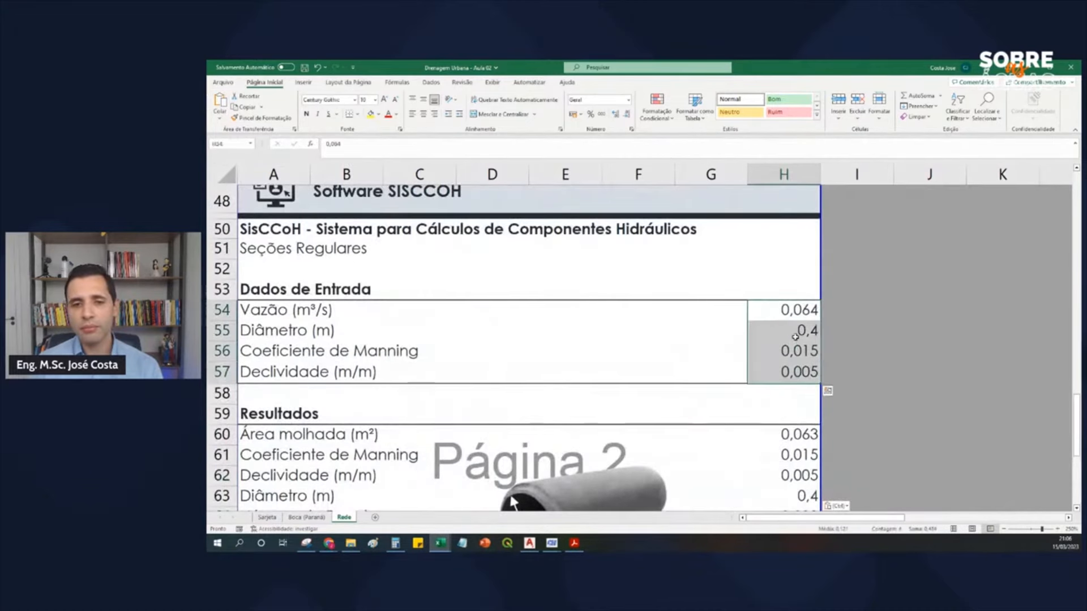
scroll(807, 367, "down", 2)
left_click_drag(798, 299, 801, 455)
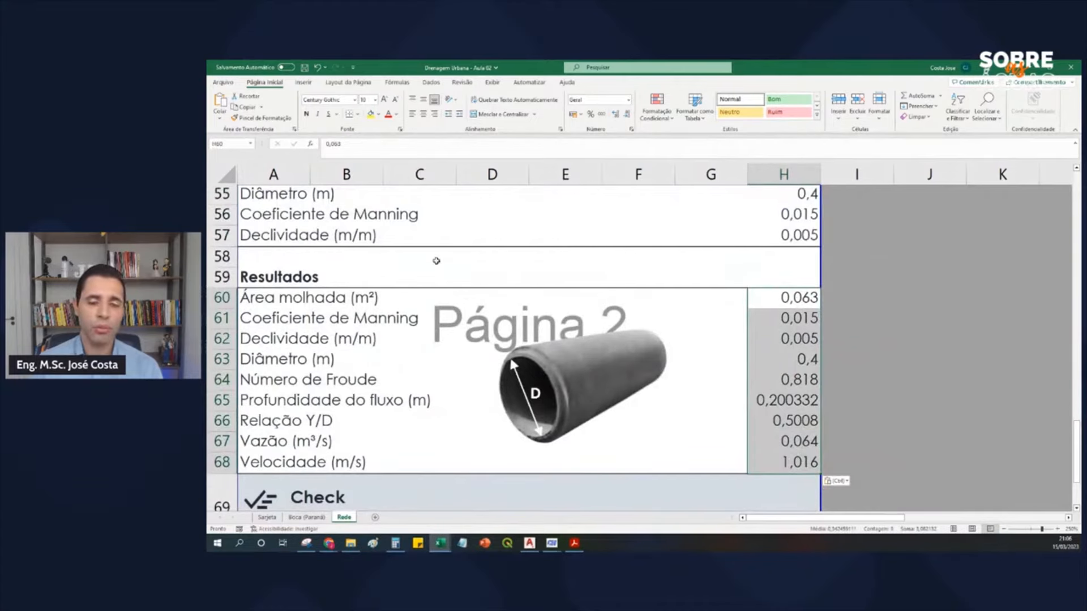
left_click(844, 276)
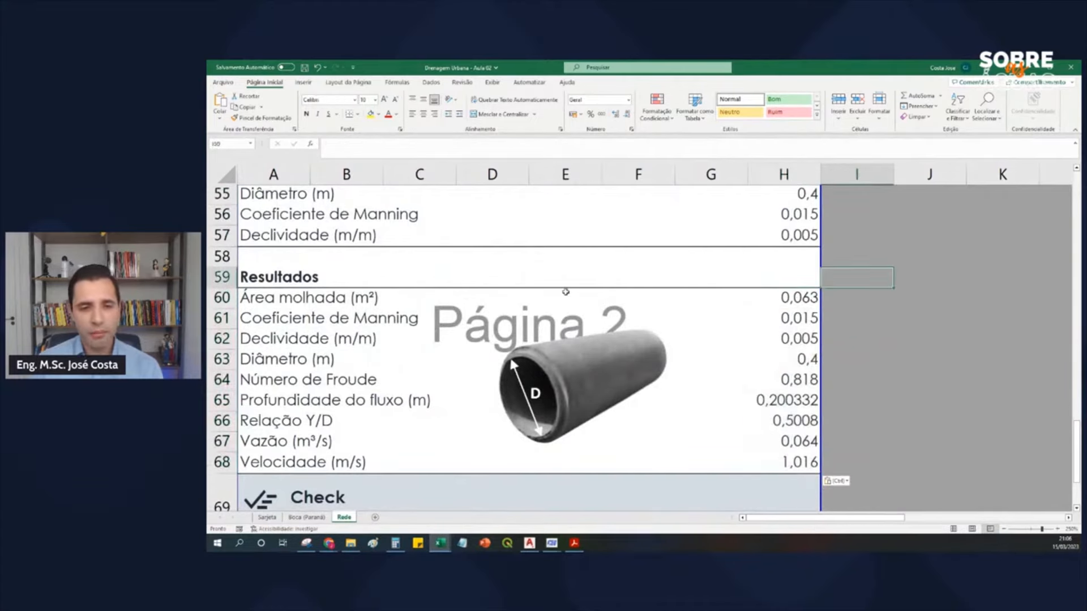
scroll(565, 292, "down", 1)
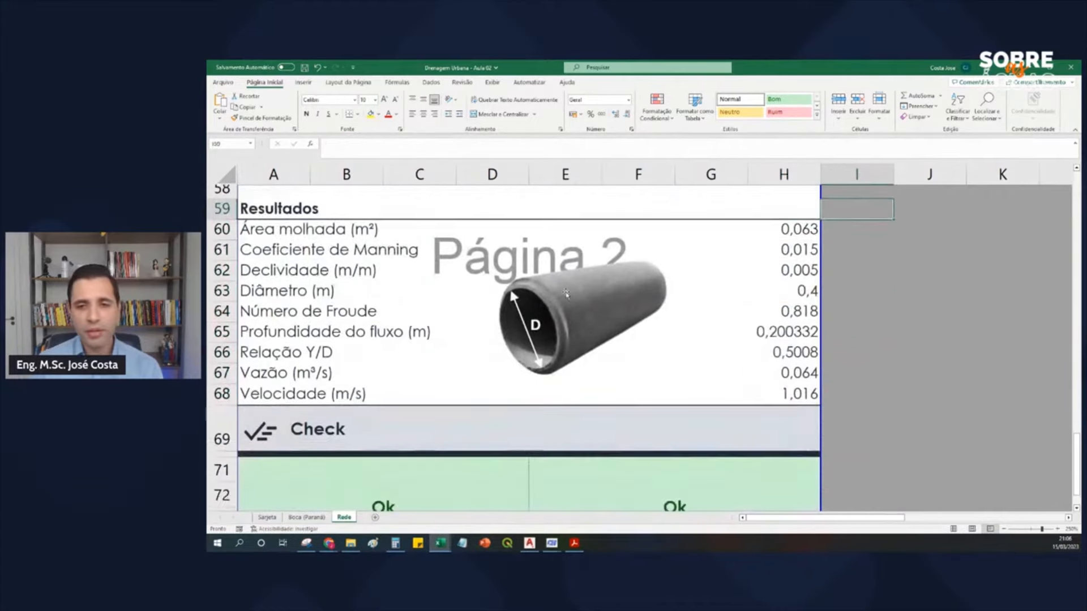
Examine the pasted Relação Y/D, Profundidade do fluxo, Número de Froude and Velocidade values in the Resultados block.
left_click(801, 352)
left_click(796, 331)
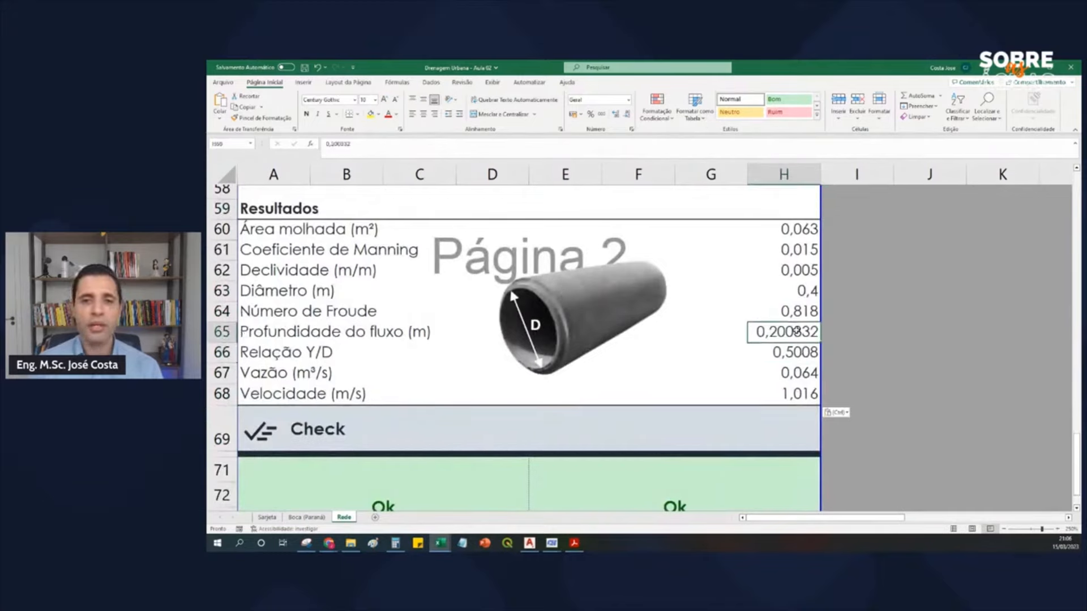
left_click(801, 312)
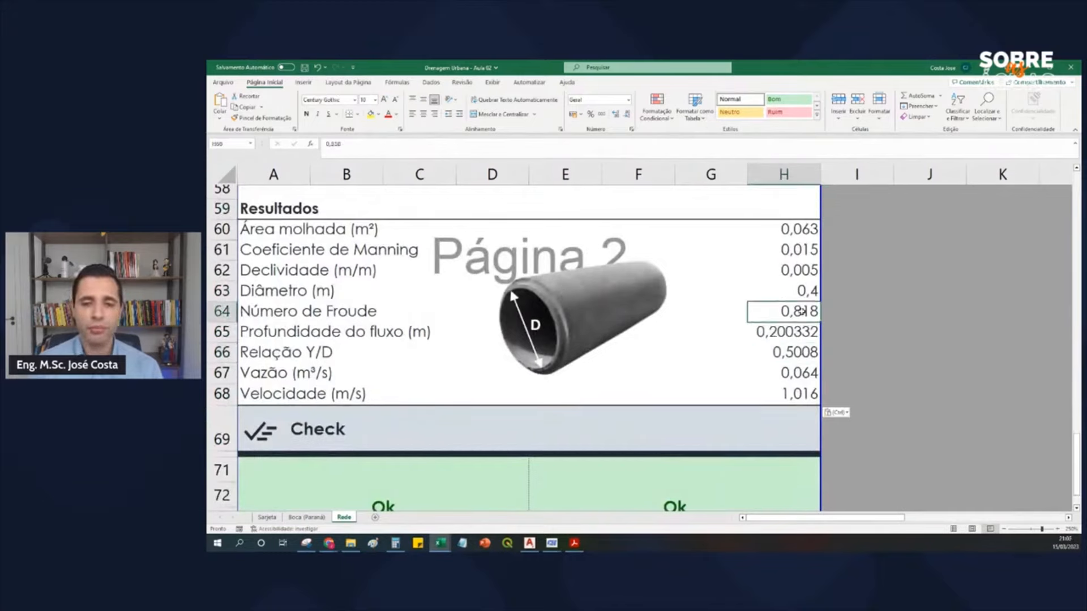
left_click(795, 393)
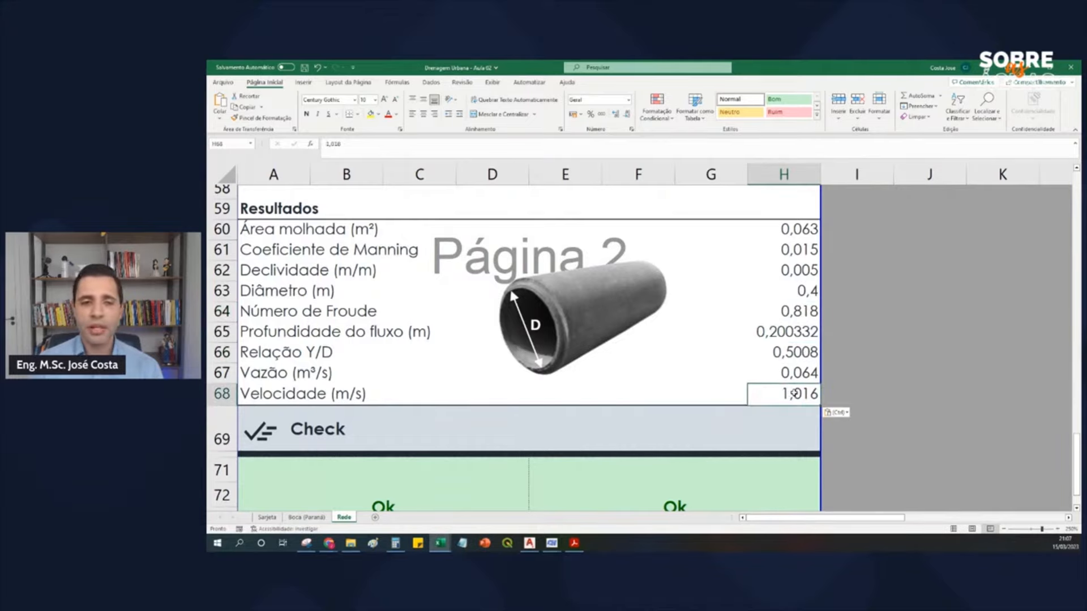
Inspect the two velocity formulas in the Check section, for low and high velocity, leaving both unchanged.
scroll(786, 393, "down", 1)
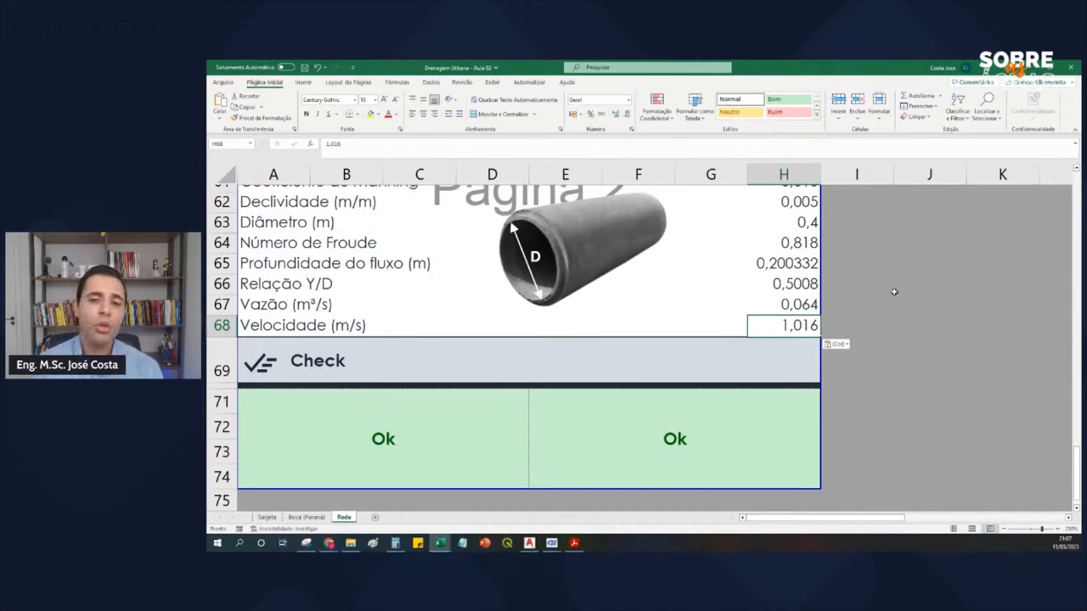
double_click(475, 415)
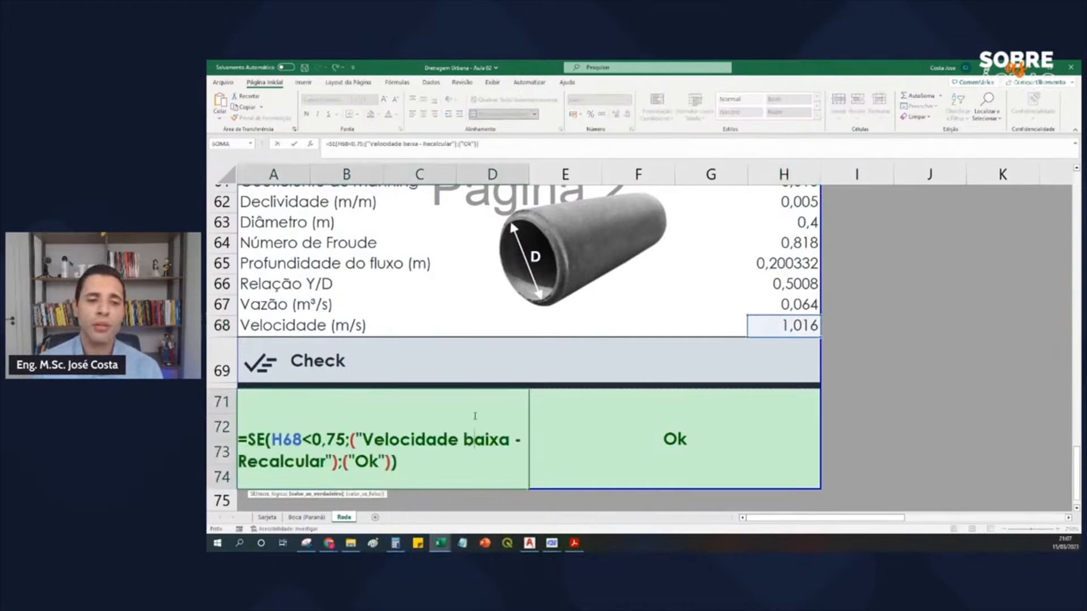
key("Escape")
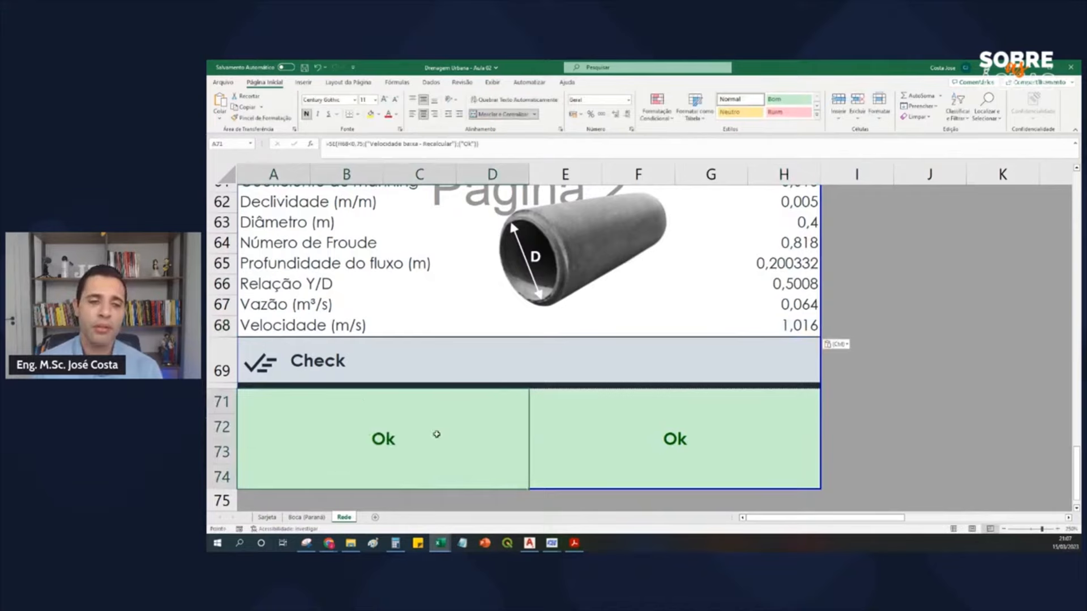
double_click(700, 432)
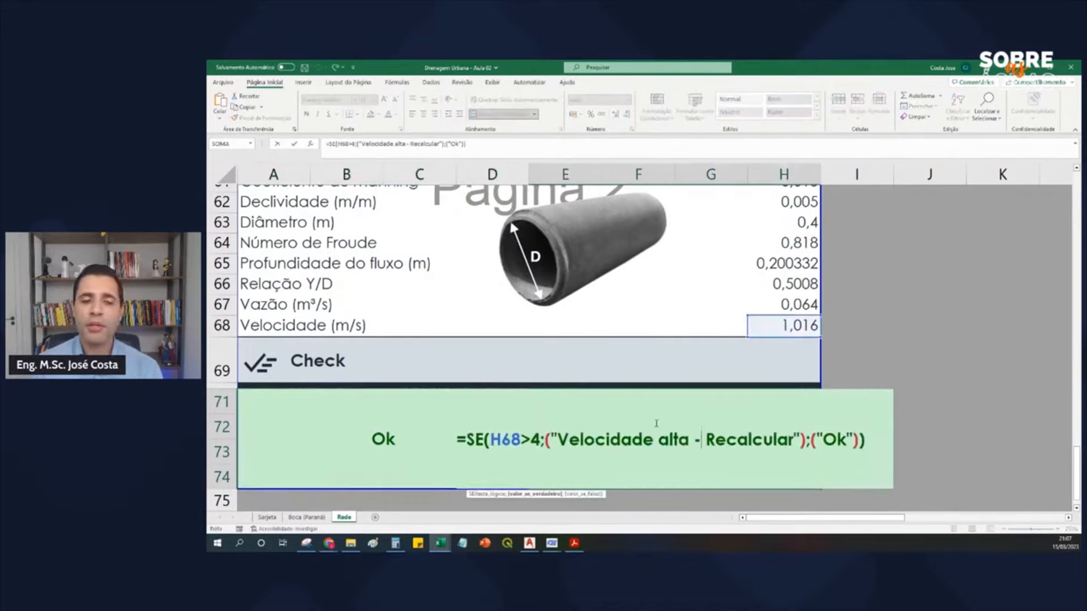
key("Escape")
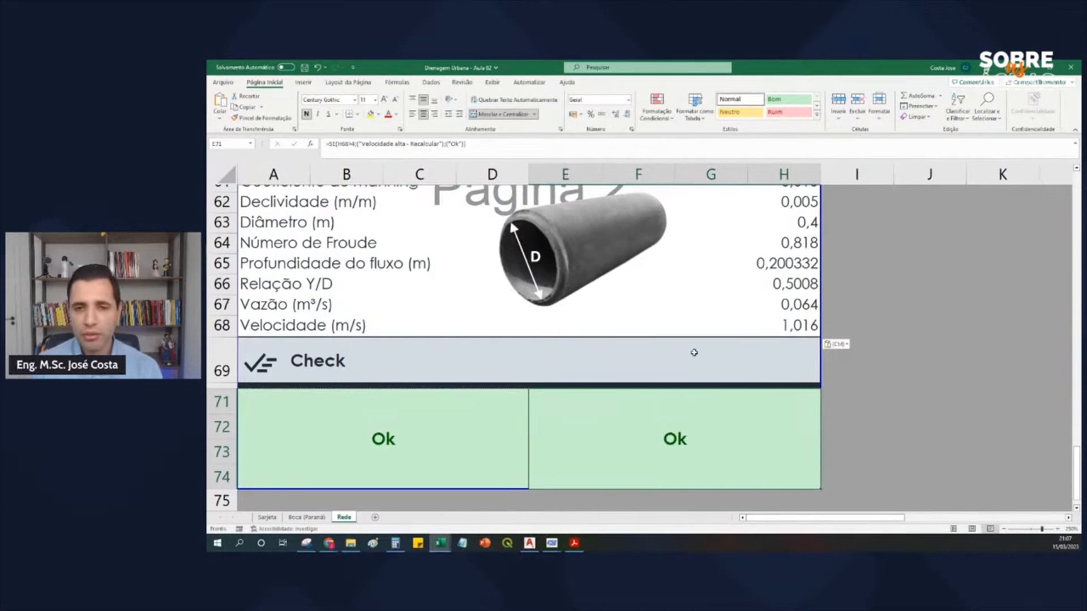
Select the nine Resultados values in H60:H68 of the Rede sheet.
scroll(743, 351, "up", 1)
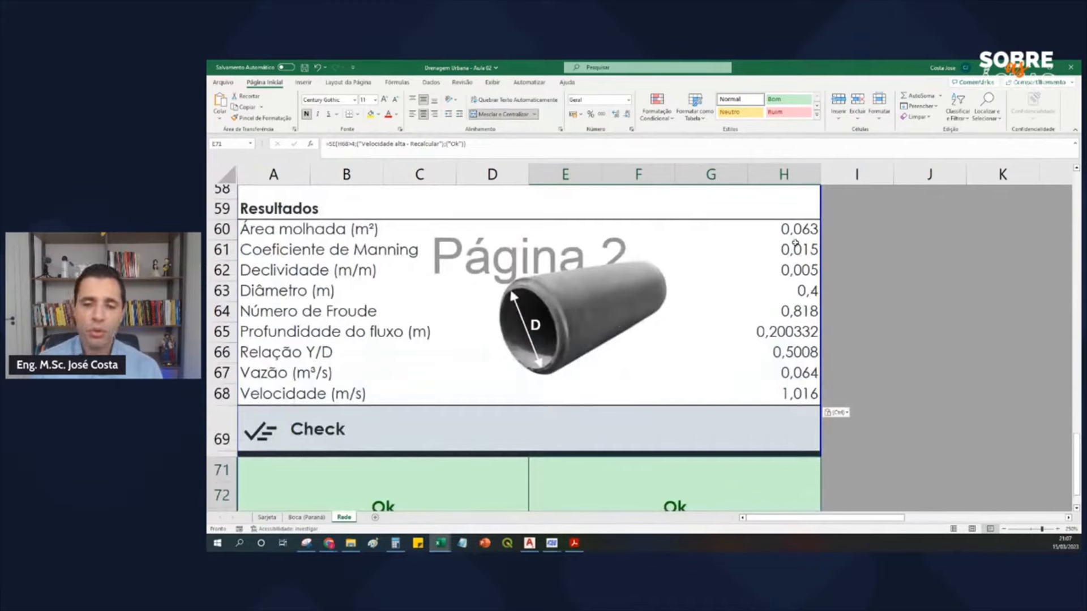
left_click_drag(800, 230, 806, 395)
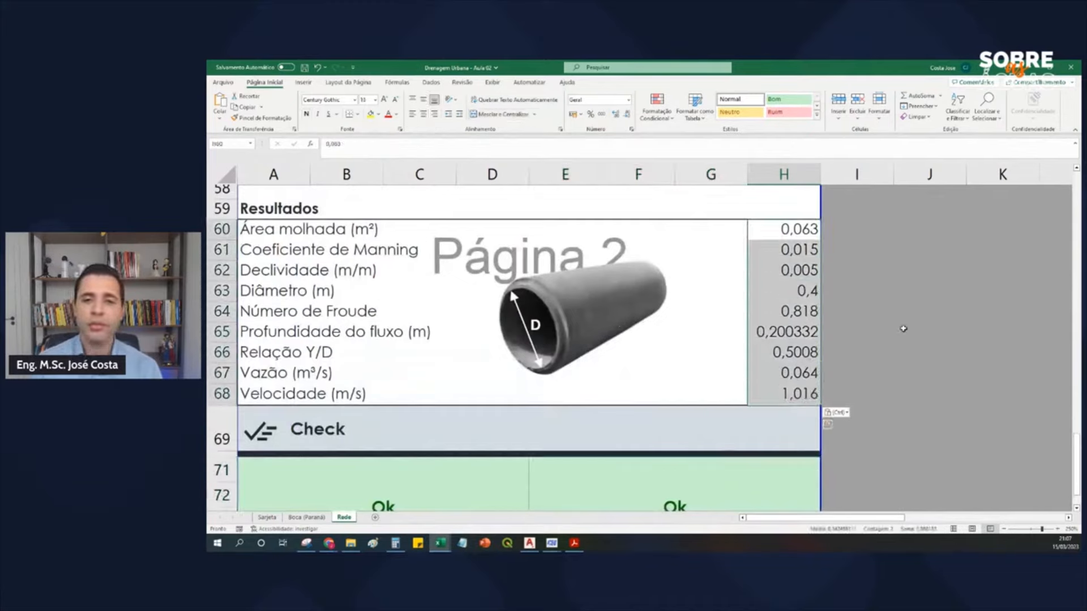